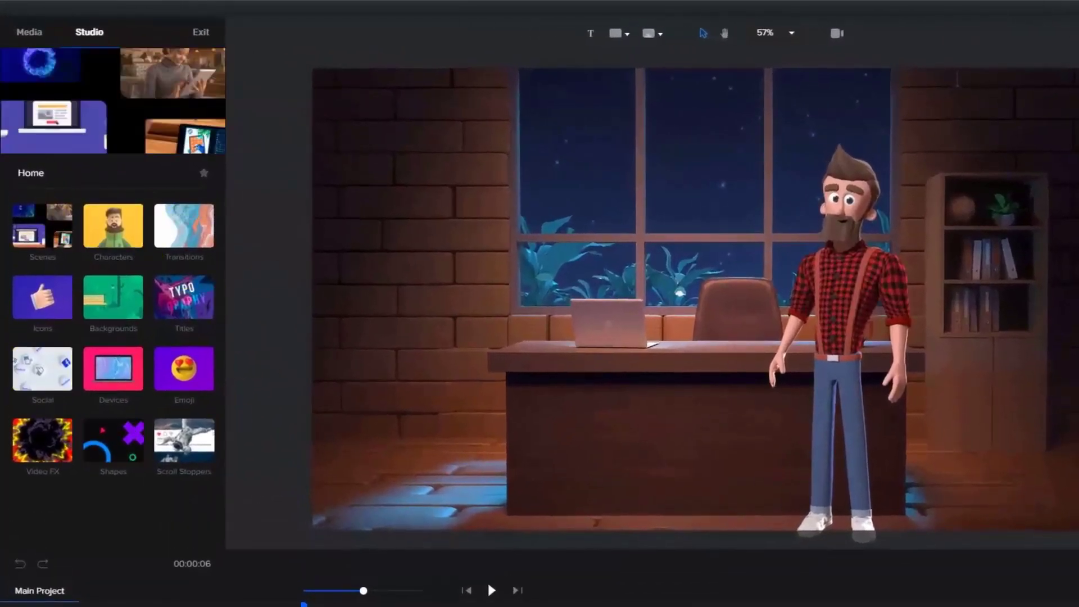
# Open the Scenes library and scroll down to the Chef Subscribe template
pyautogui.click(44, 238)
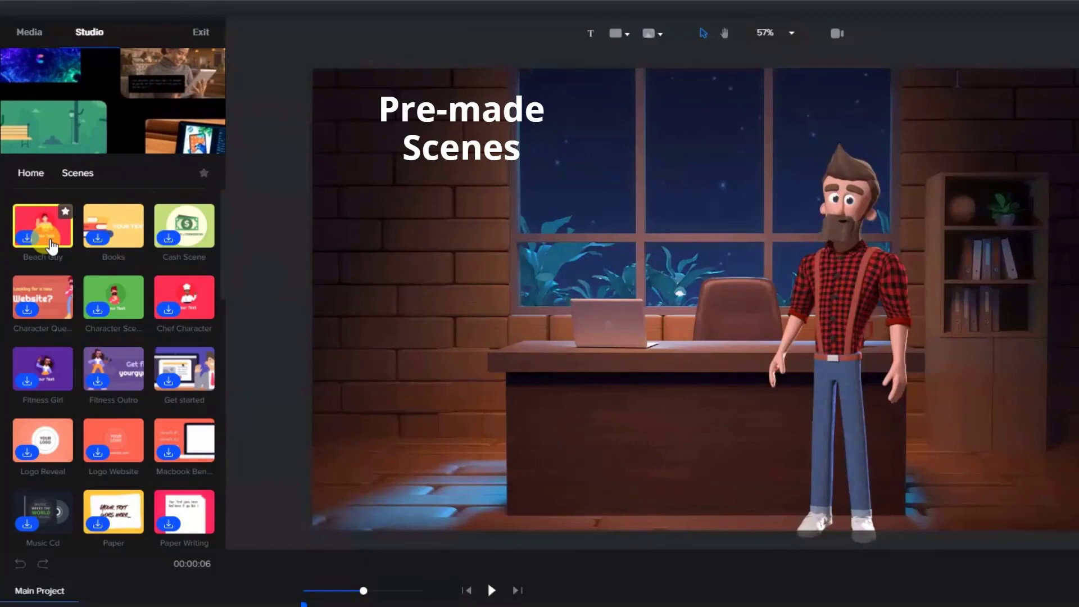
pyautogui.scroll(-10, 125, 412)
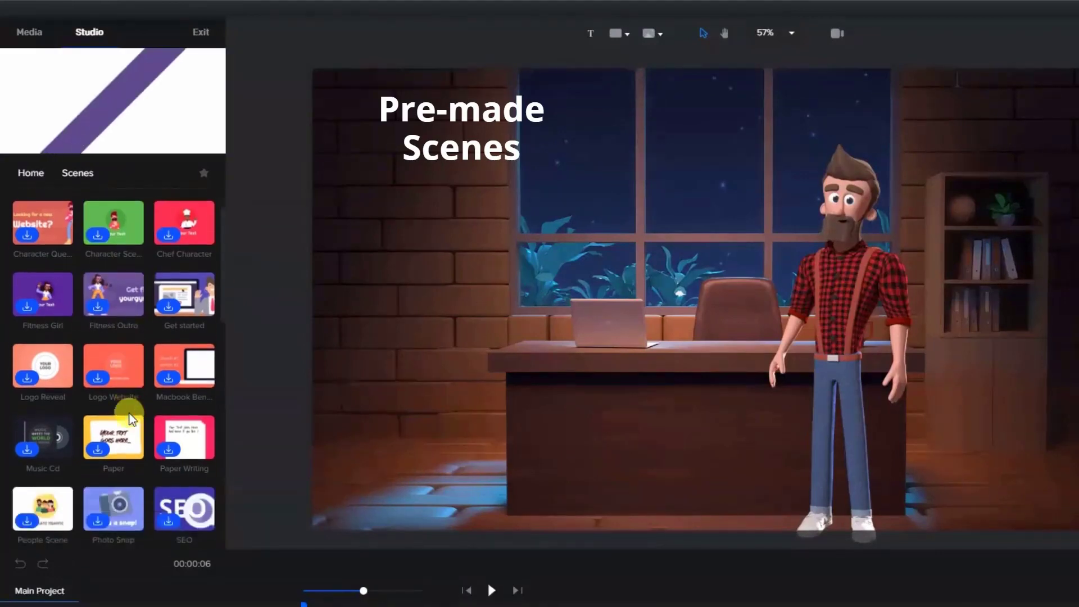
pyautogui.scroll(-4, 130, 416)
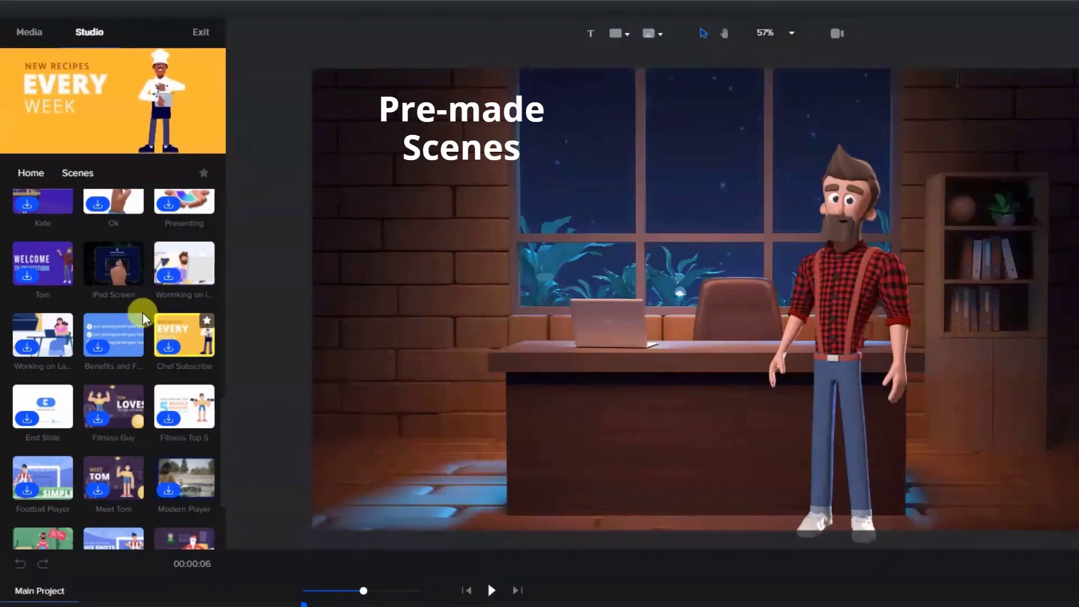
# Open the 3D characters, preview Bruce and Hannah, and scroll through the rest
pyautogui.click(31, 173)
pyautogui.click(113, 225)
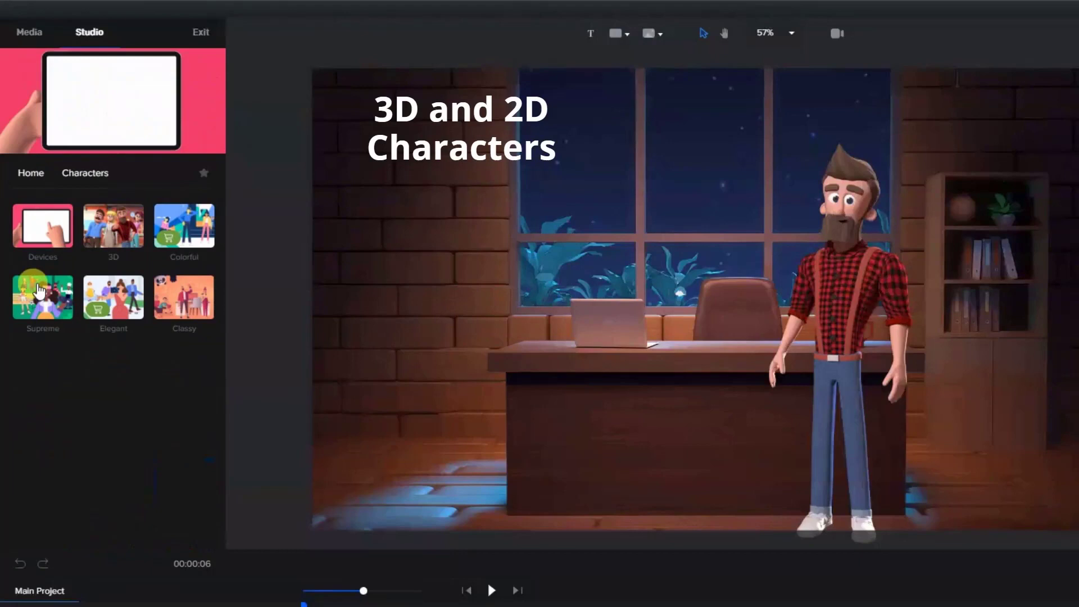
pyautogui.click(115, 236)
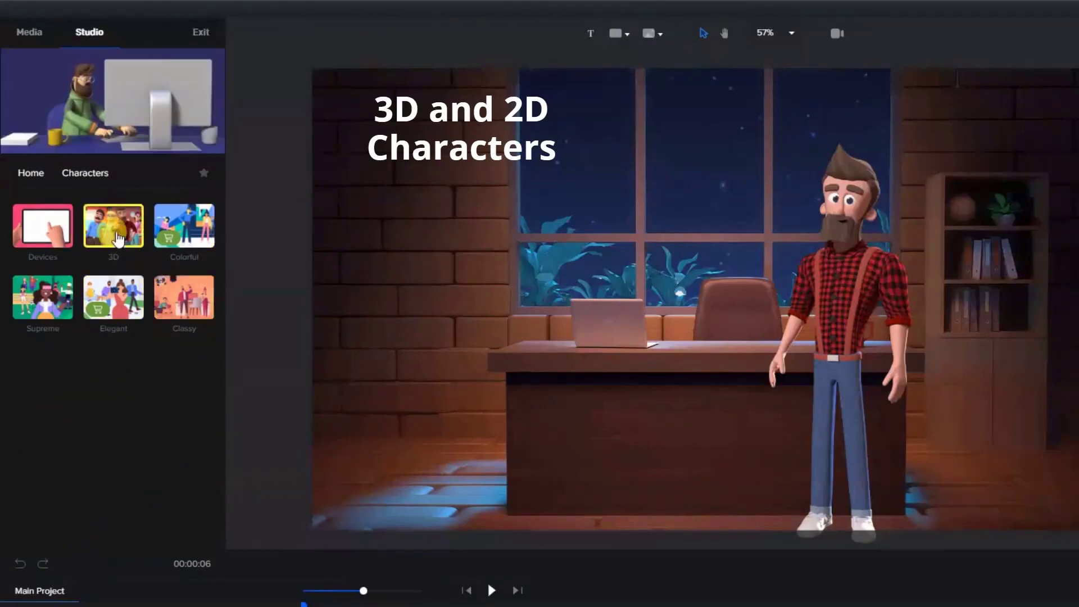
pyautogui.click(28, 241)
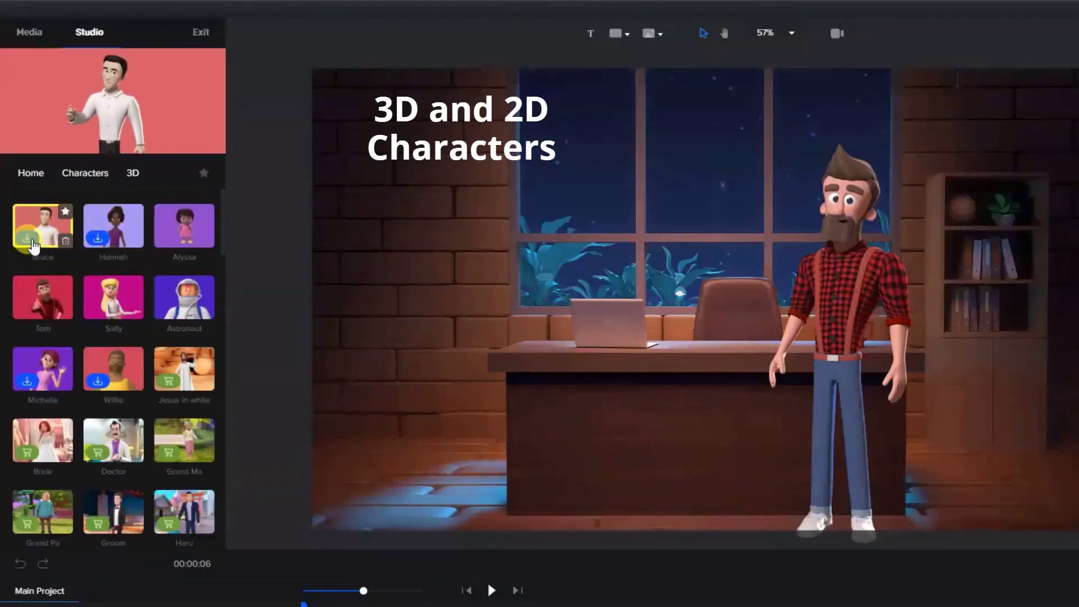
pyautogui.click(94, 243)
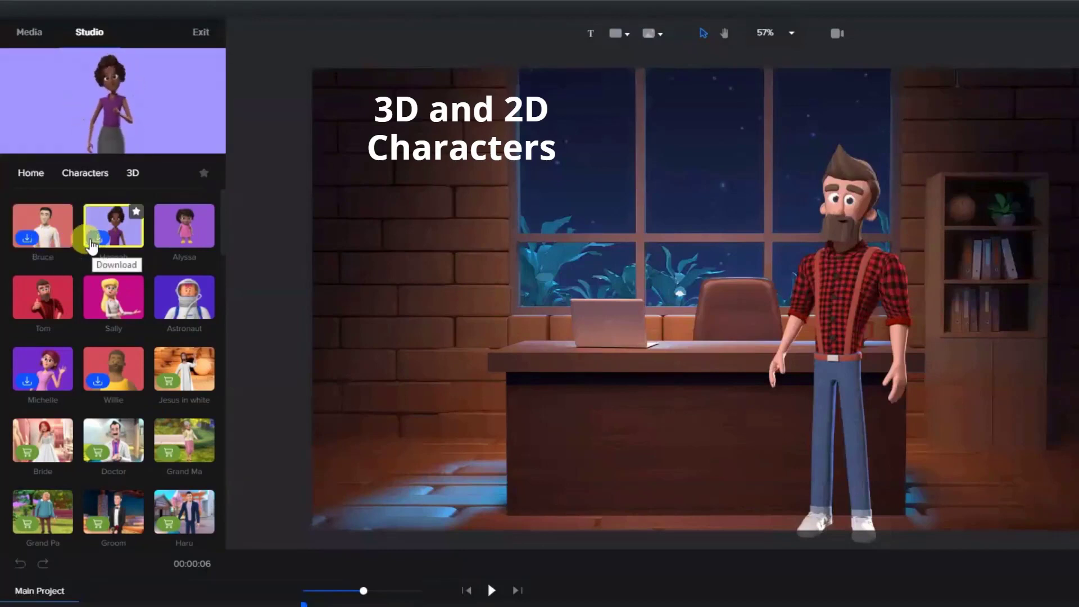
pyautogui.moveTo(161, 248)
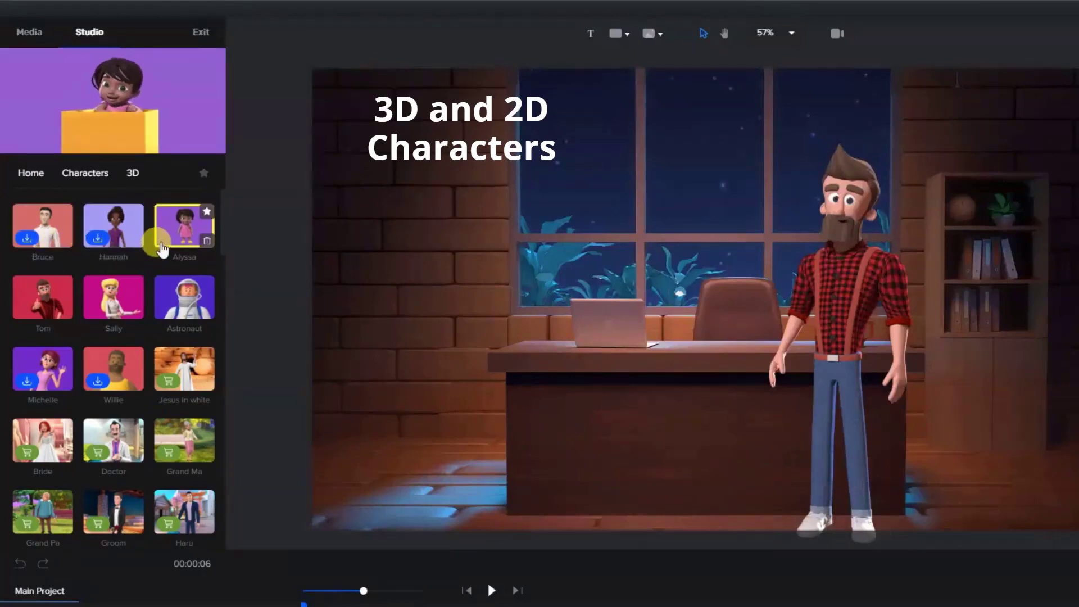
pyautogui.moveTo(94, 458)
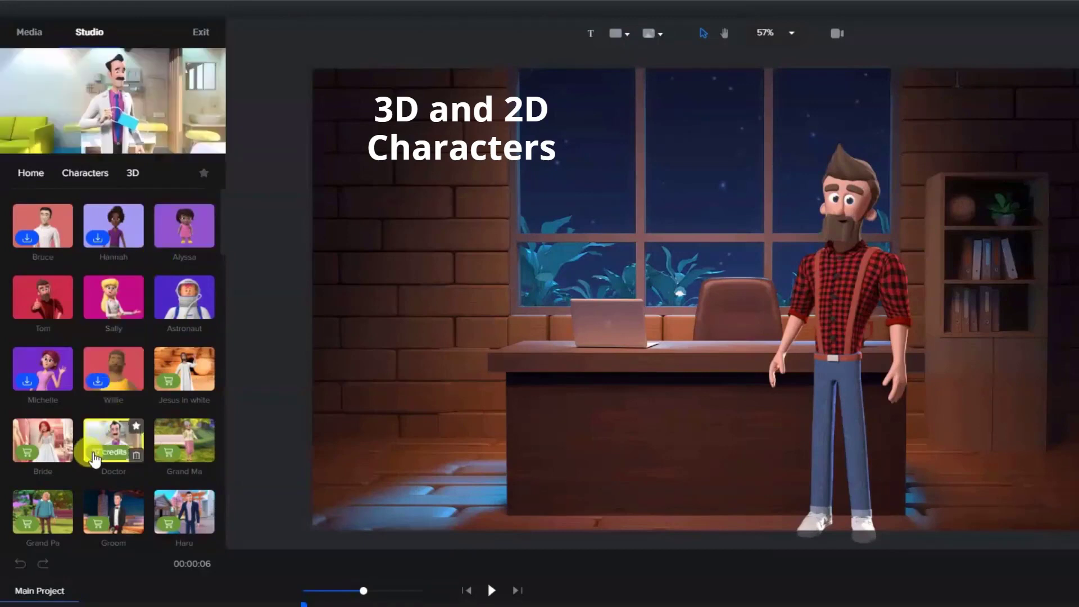
pyautogui.moveTo(33, 459)
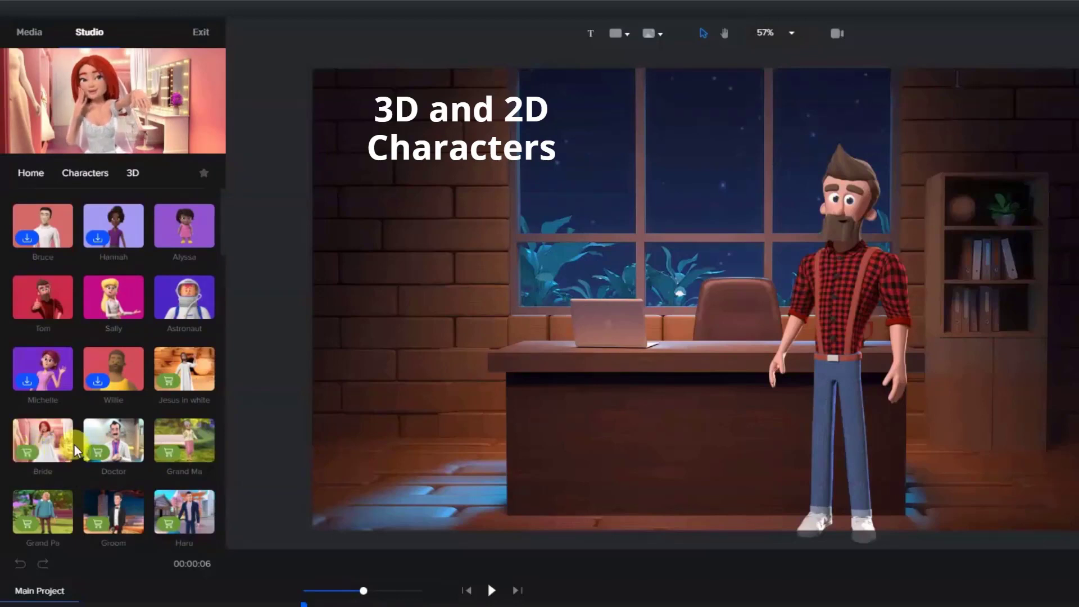
pyautogui.scroll(-15, 73, 444)
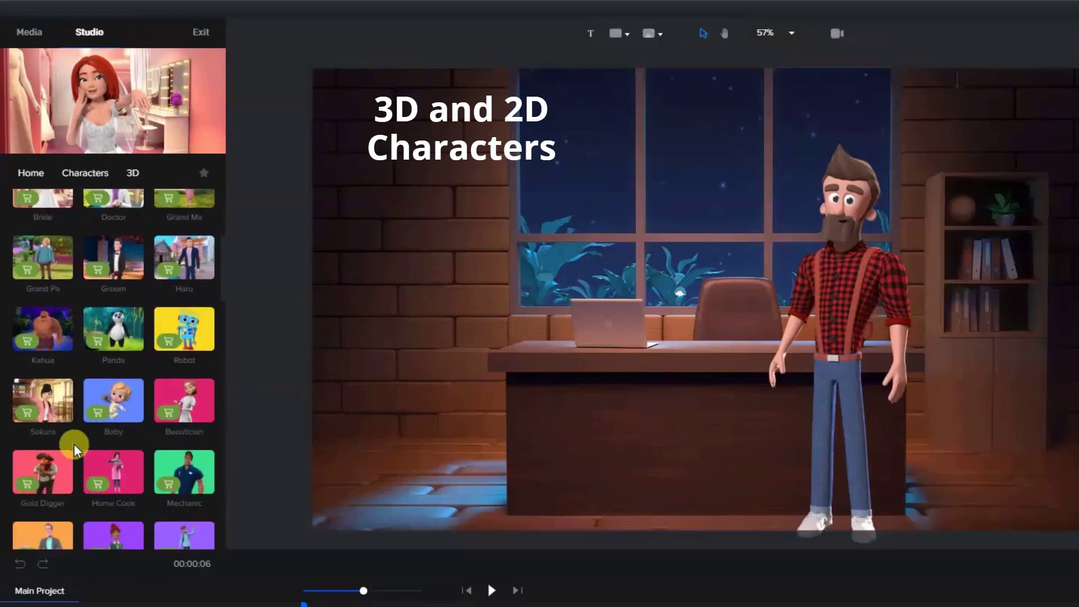
pyautogui.scroll(-10, 73, 444)
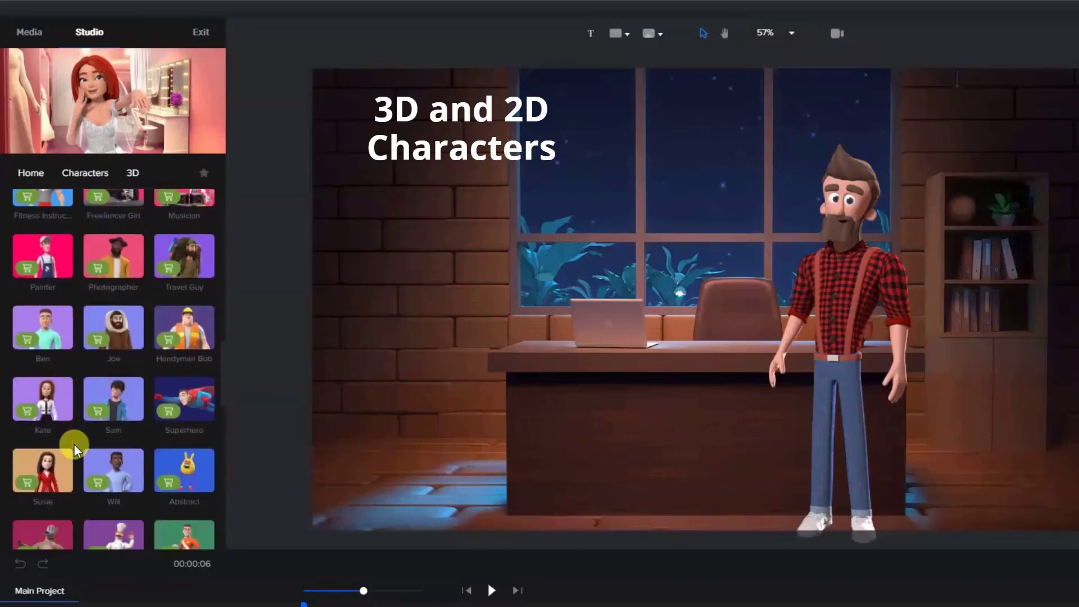
# Switch to the Supreme 2D character collection and scroll its list
pyautogui.click(87, 174)
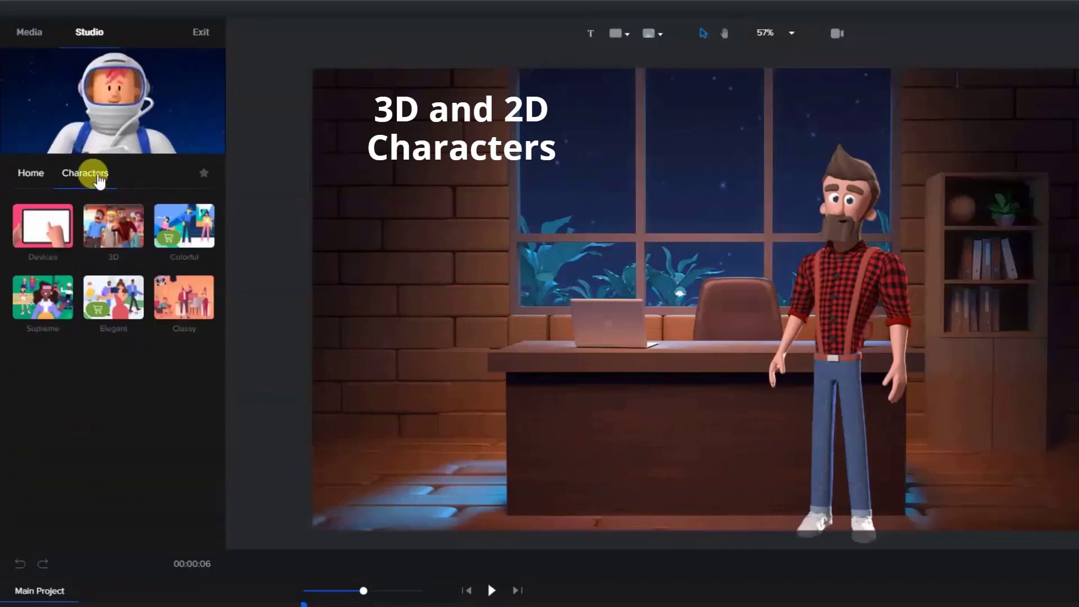
pyautogui.click(110, 335)
pyautogui.scroll(-4, 113, 338)
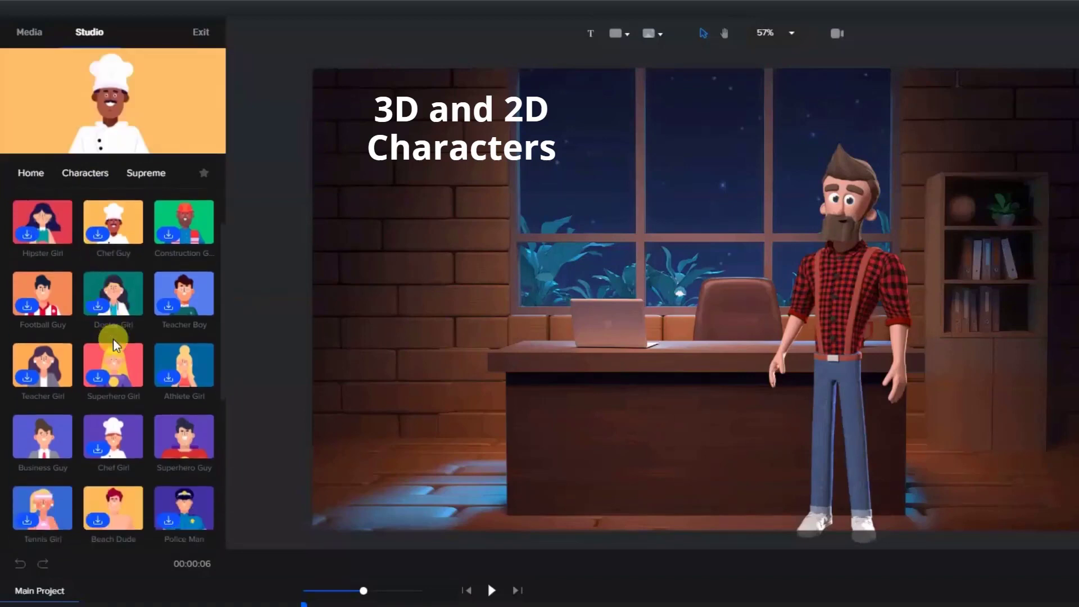
# Open the In transitions and preview the Circle Colors transition
pyautogui.click(31, 174)
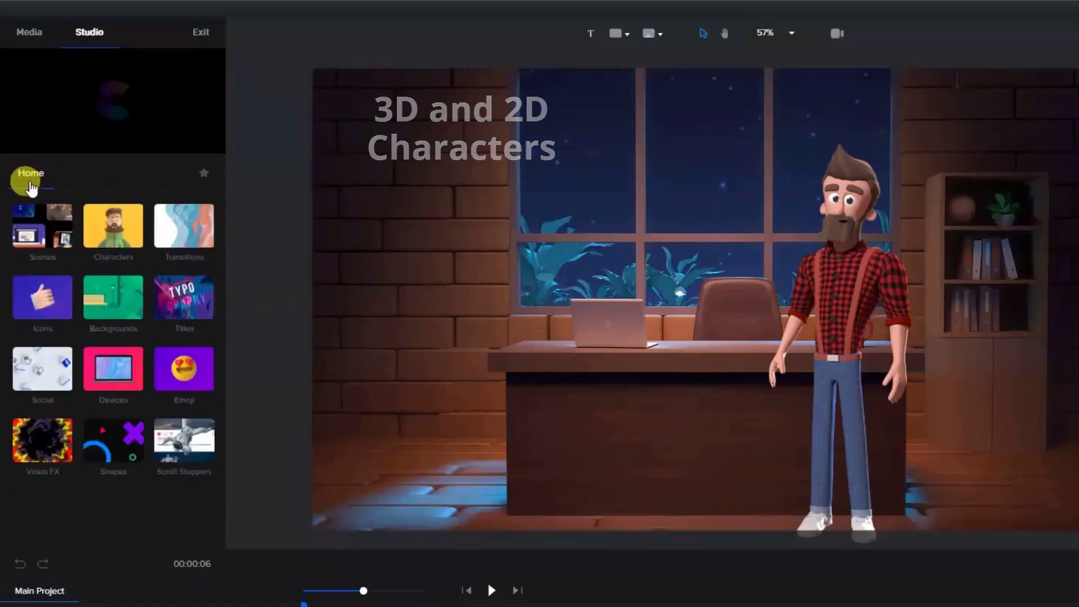
pyautogui.click(131, 233)
pyautogui.click(134, 236)
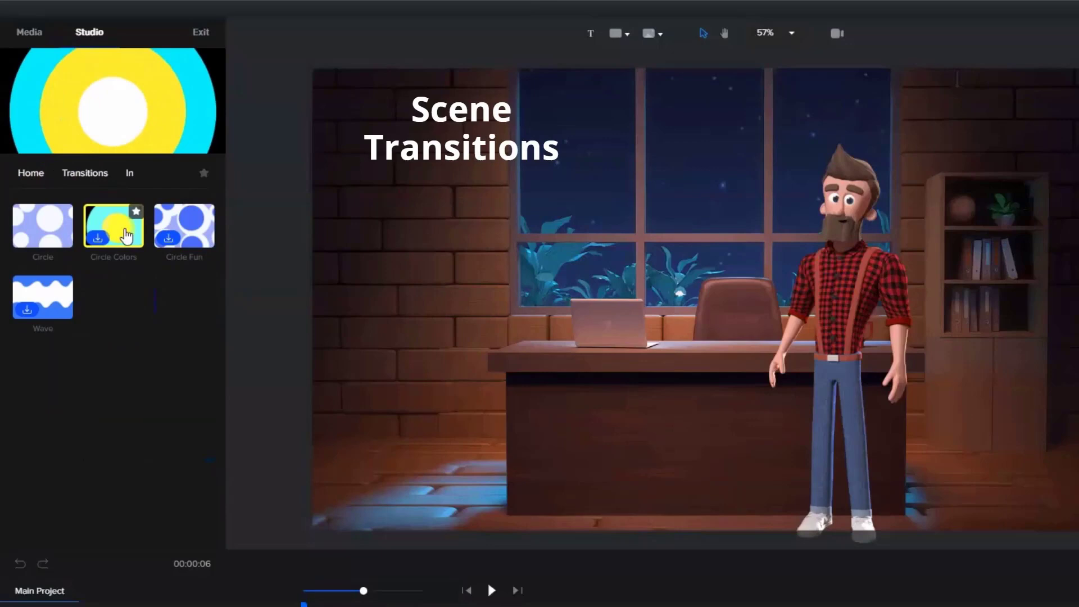
pyautogui.click(98, 202)
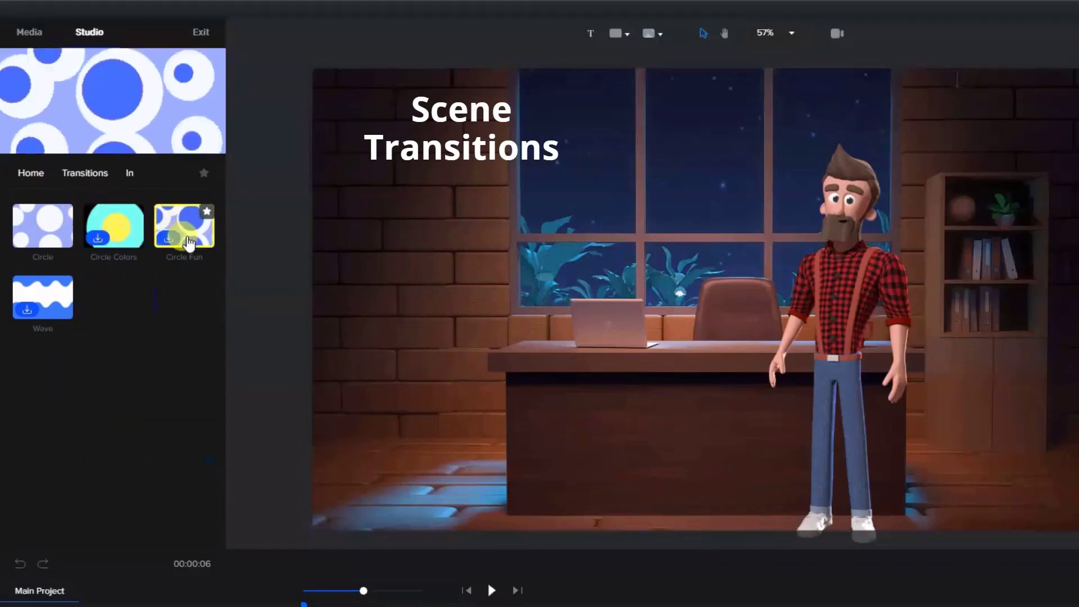
# Browse the Fx transitions, then go back to the transition categories
pyautogui.click(84, 173)
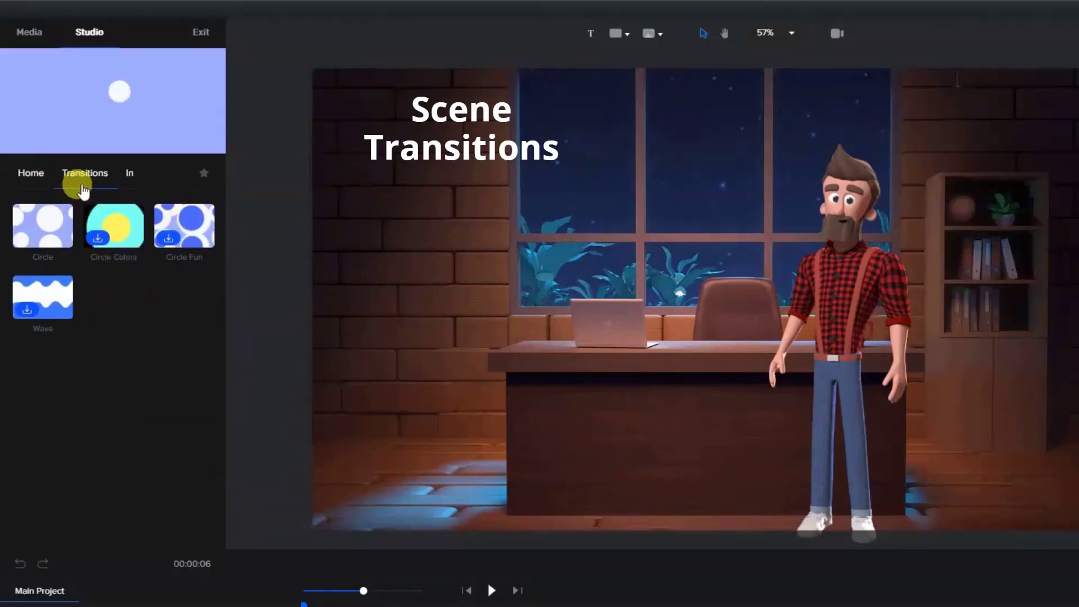
pyautogui.click(40, 295)
pyautogui.scroll(-10, 88, 340)
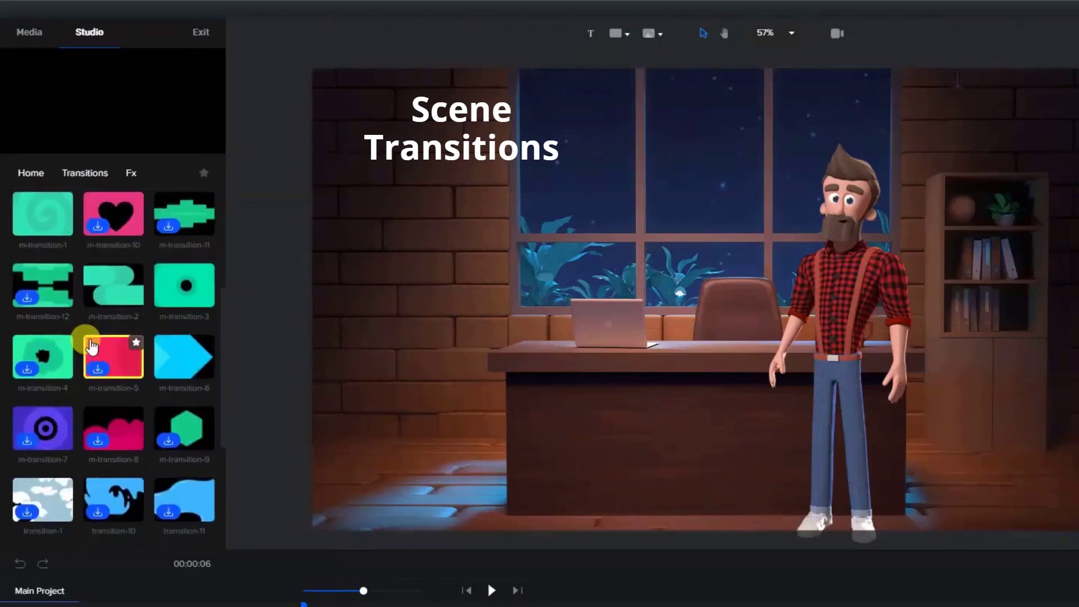
pyautogui.click(89, 173)
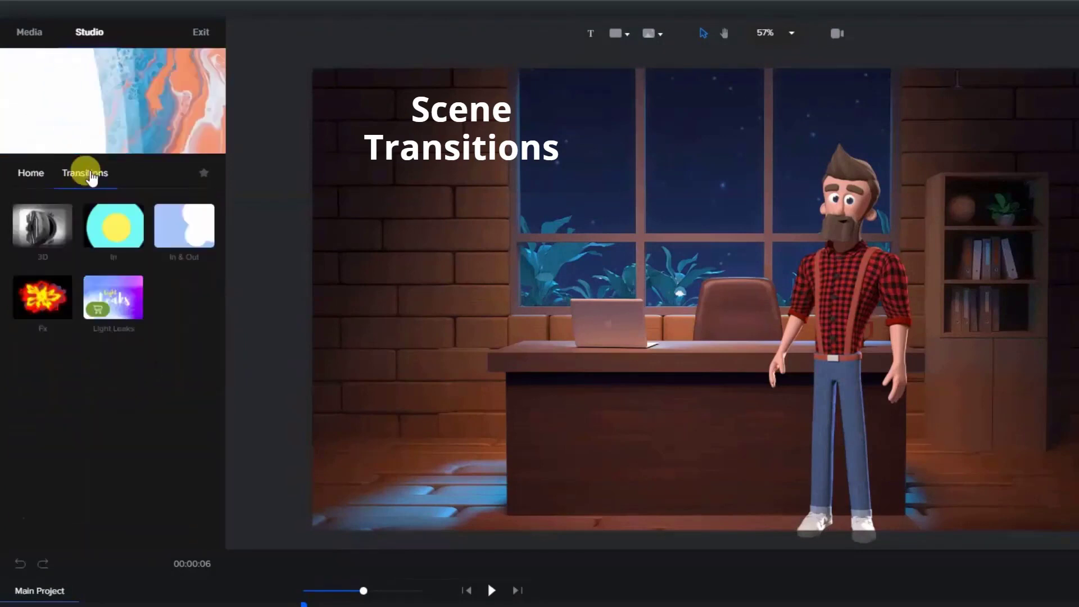
# Open the 2D icons and scroll through them
pyautogui.click(31, 174)
pyautogui.click(48, 304)
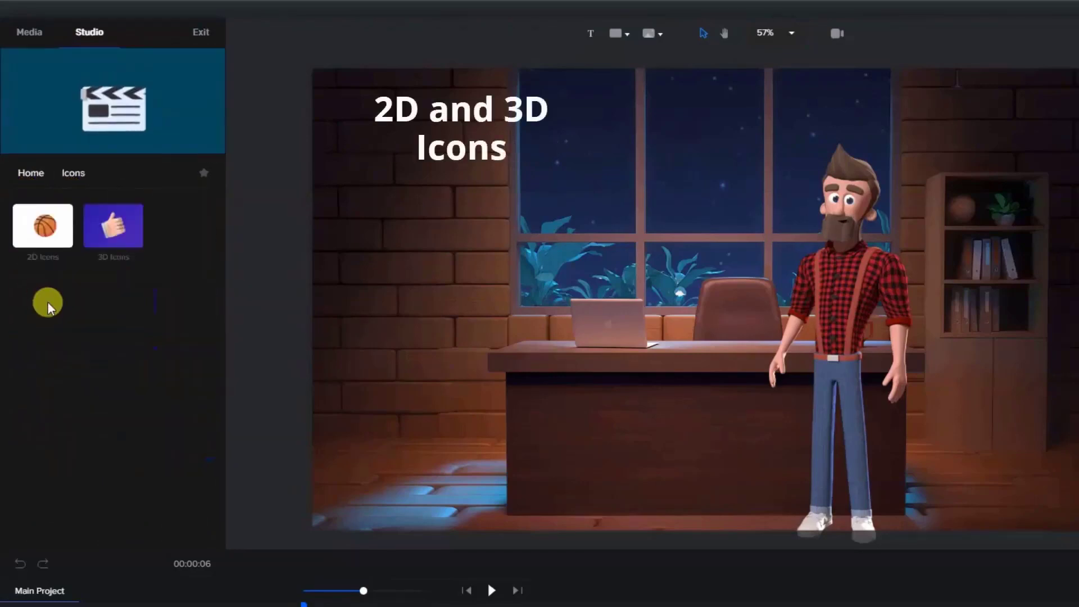
pyautogui.click(45, 224)
pyautogui.scroll(-5, 84, 344)
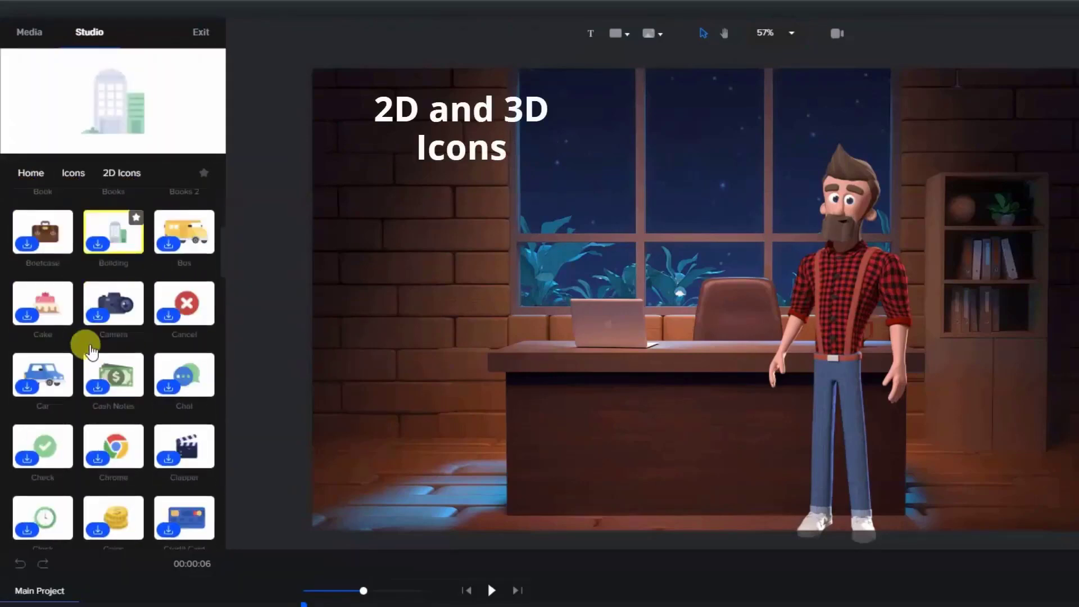
pyautogui.scroll(-10, 89, 352)
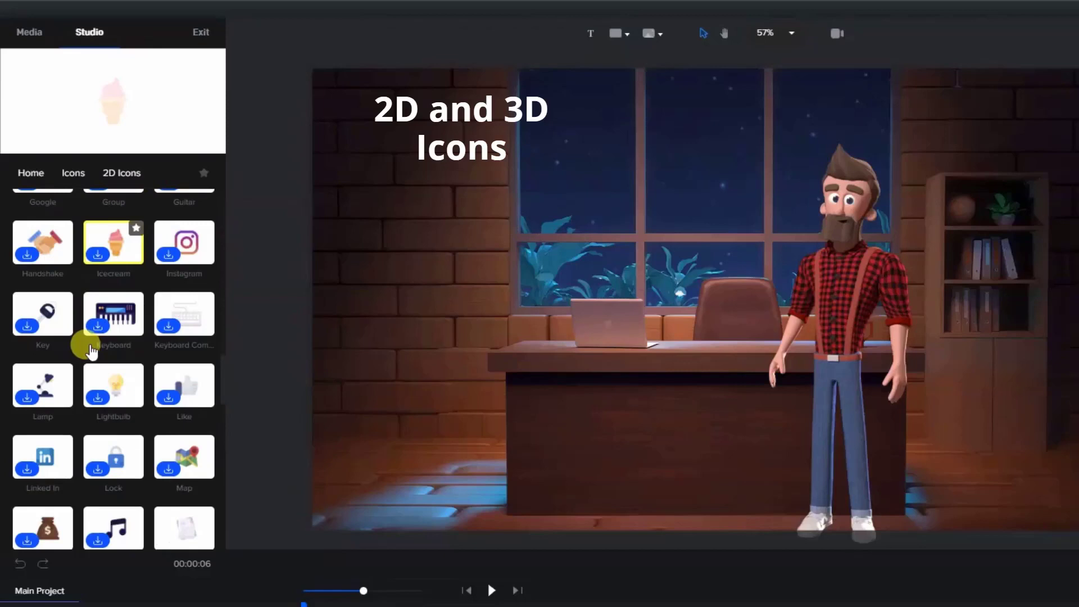
pyautogui.scroll(-5, 90, 352)
# Scroll through the 3D icons, then return to the library home
pyautogui.click(74, 172)
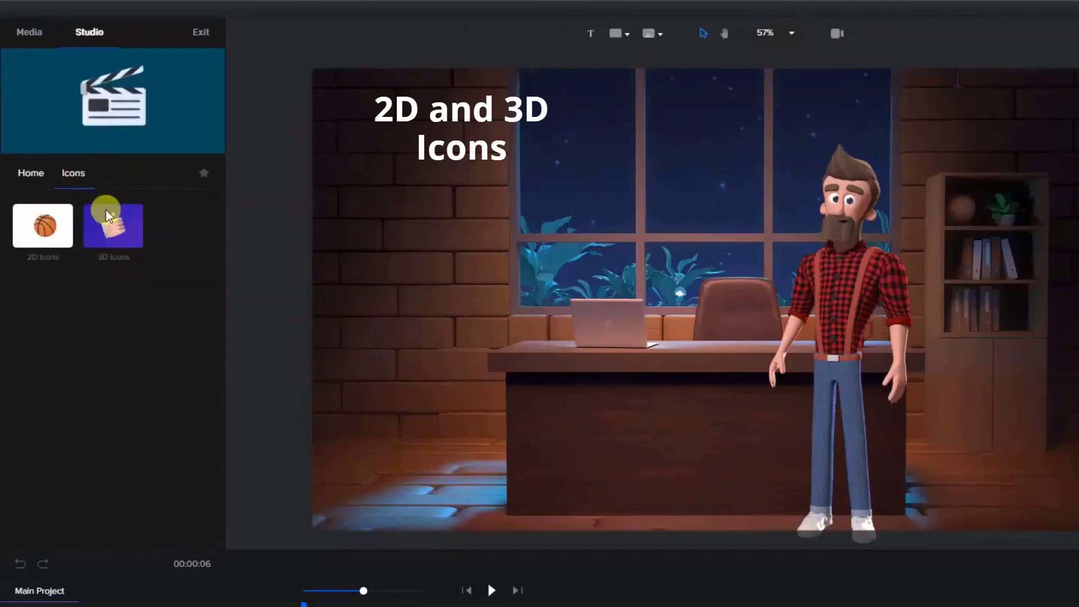
pyautogui.click(122, 228)
pyautogui.scroll(-10, 121, 331)
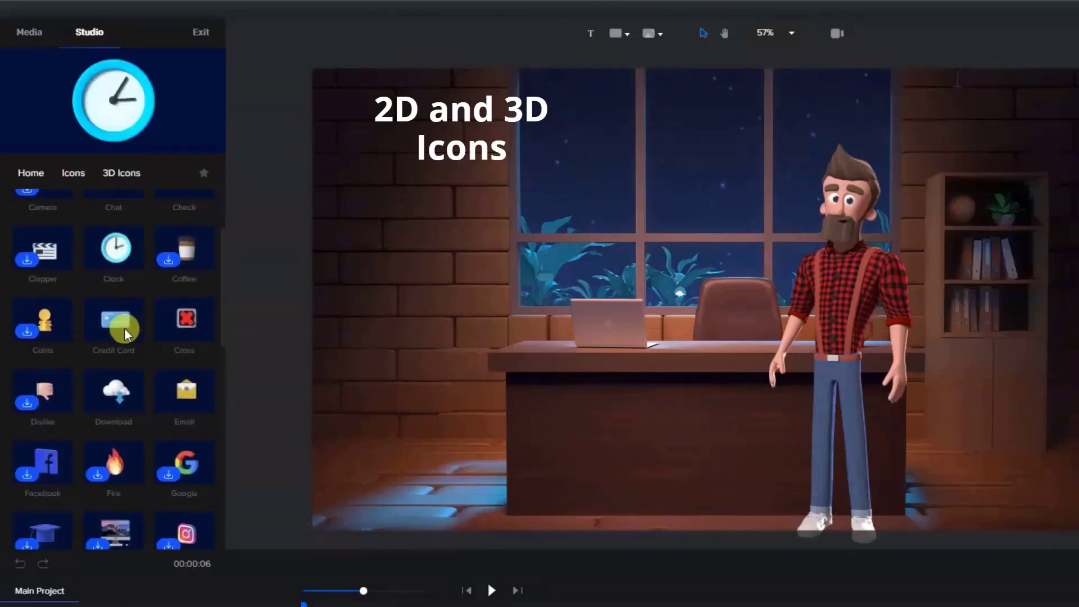
pyautogui.scroll(-5, 120, 336)
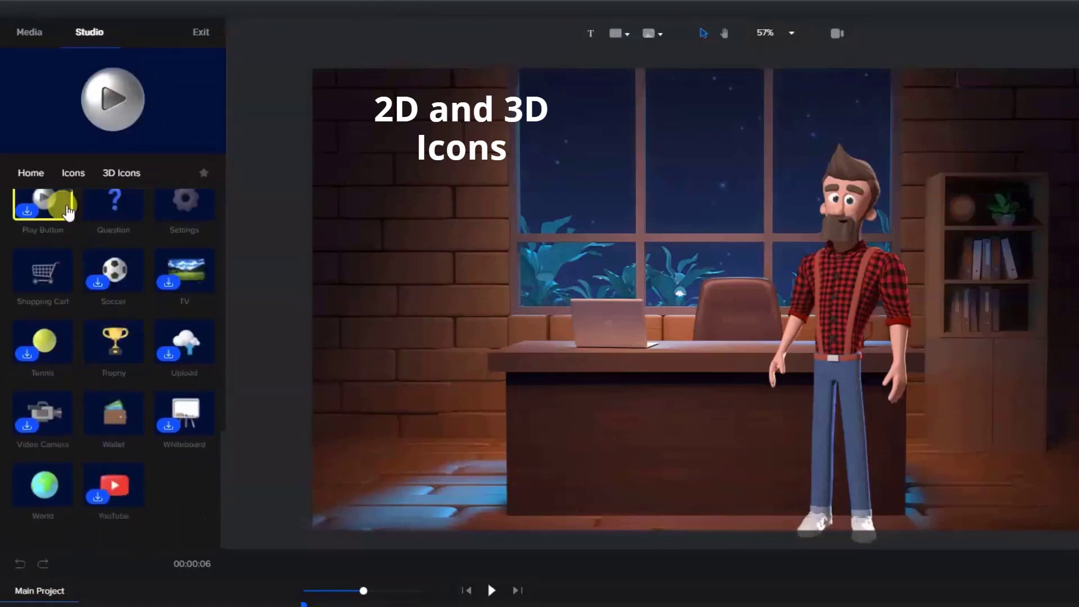
pyautogui.click(35, 177)
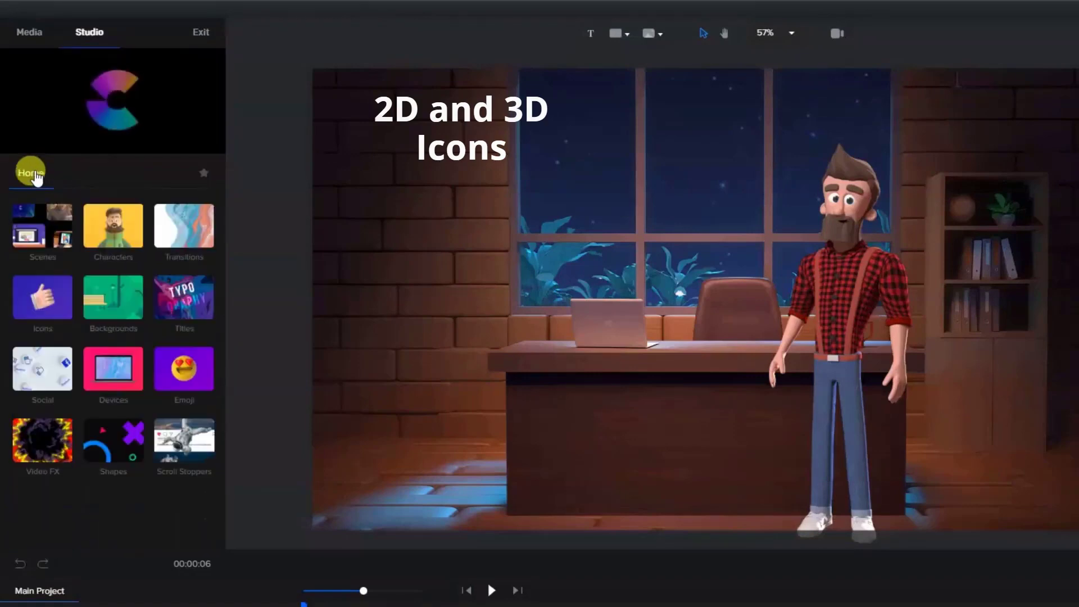
# Open the 3D backgrounds and preview the Classroom background
pyautogui.click(35, 301)
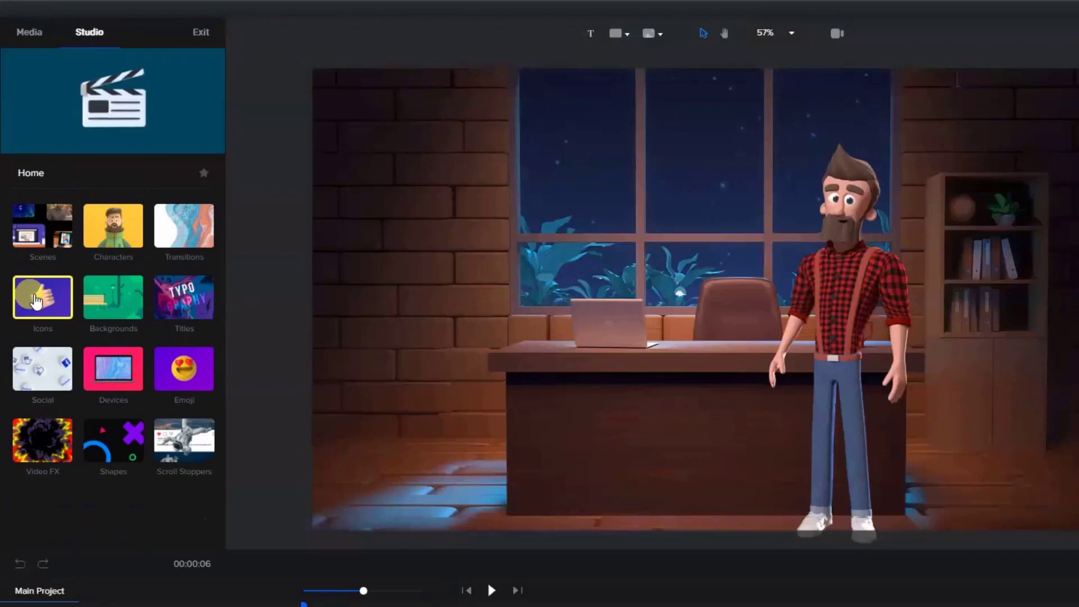
pyautogui.click(113, 297)
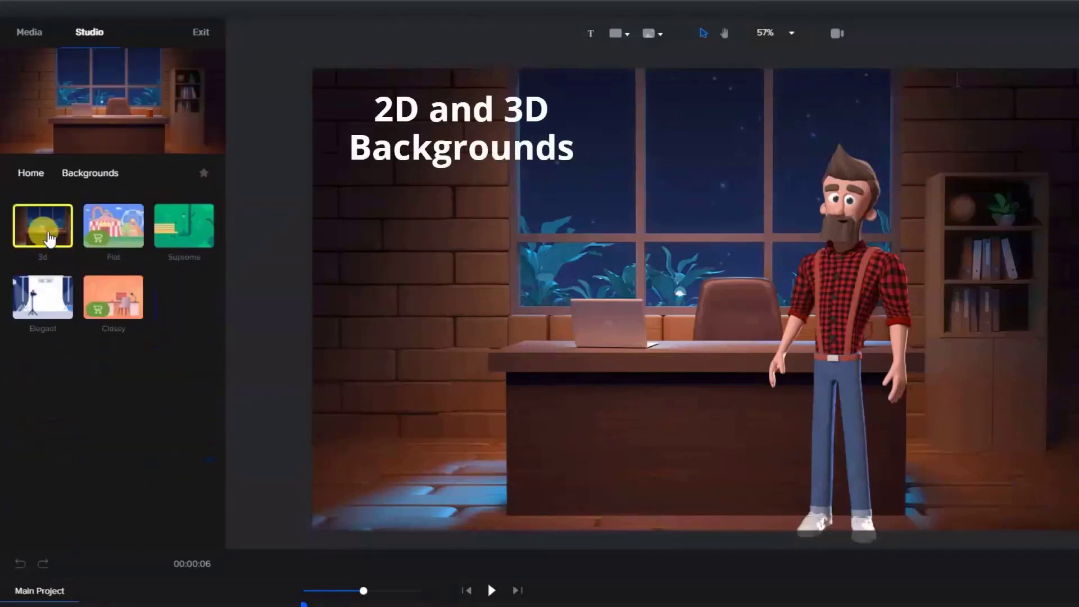
pyautogui.click(51, 241)
pyautogui.click(96, 300)
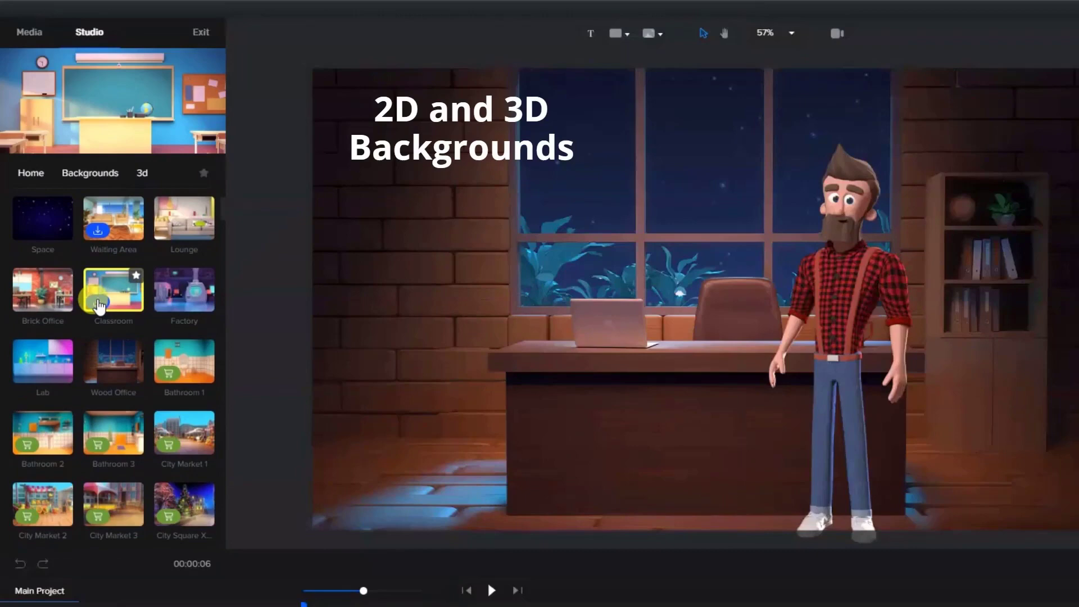
pyautogui.scroll(-10, 99, 323)
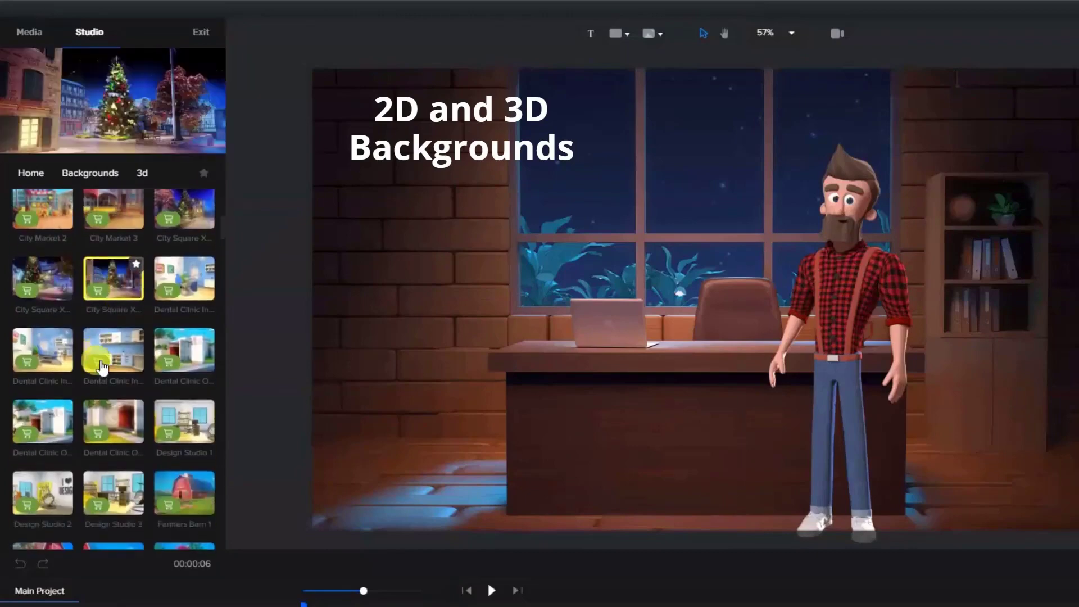
pyautogui.scroll(-10, 103, 366)
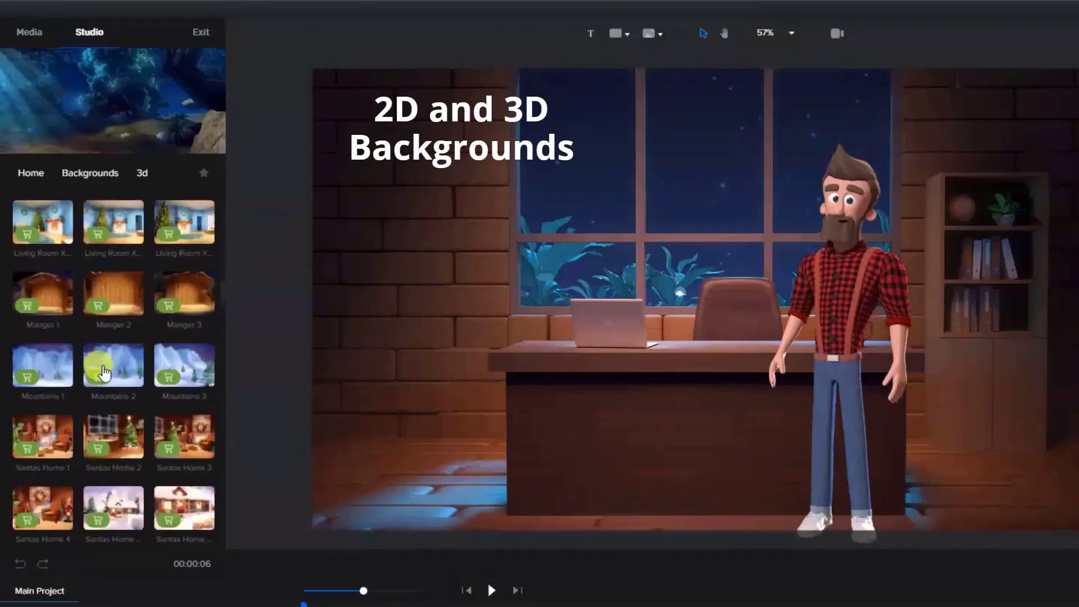
pyautogui.scroll(15, 102, 315)
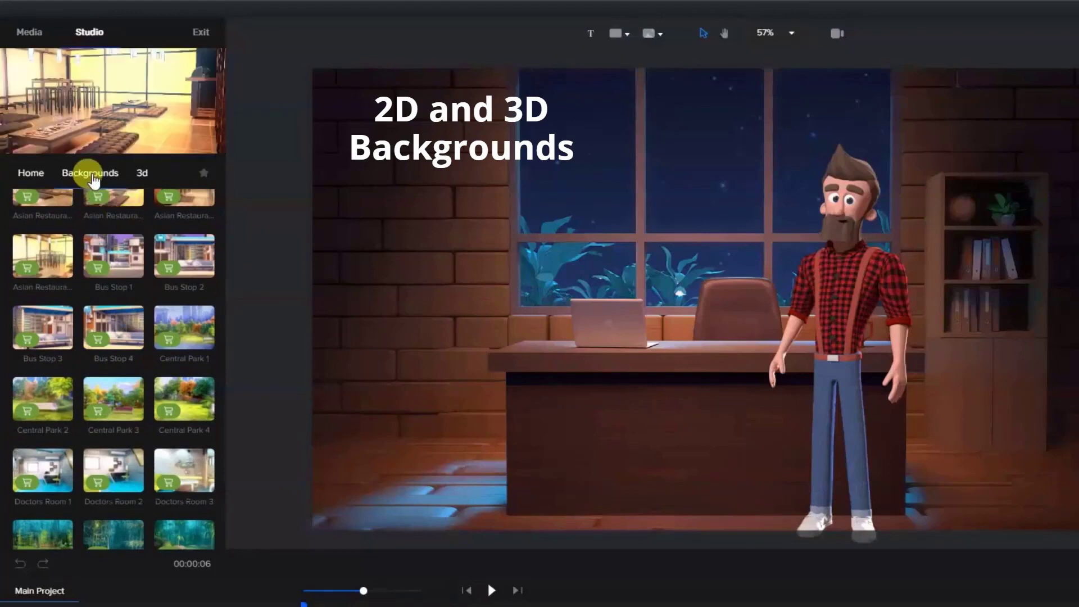
# Check the Supreme, Elegant and Classy background collections, then open the Titles library
pyautogui.click(92, 173)
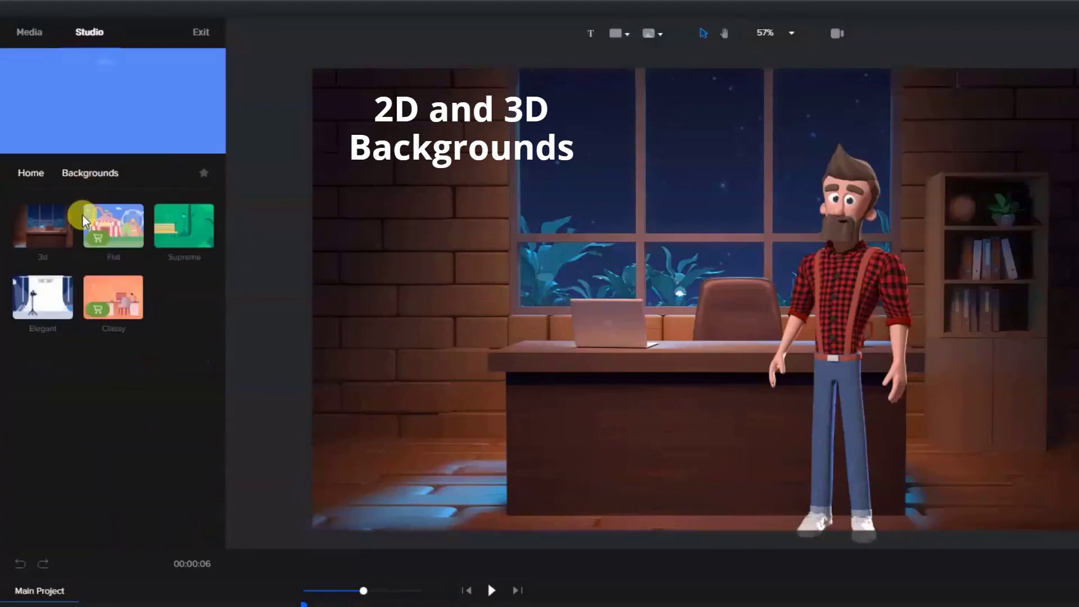
pyautogui.click(174, 236)
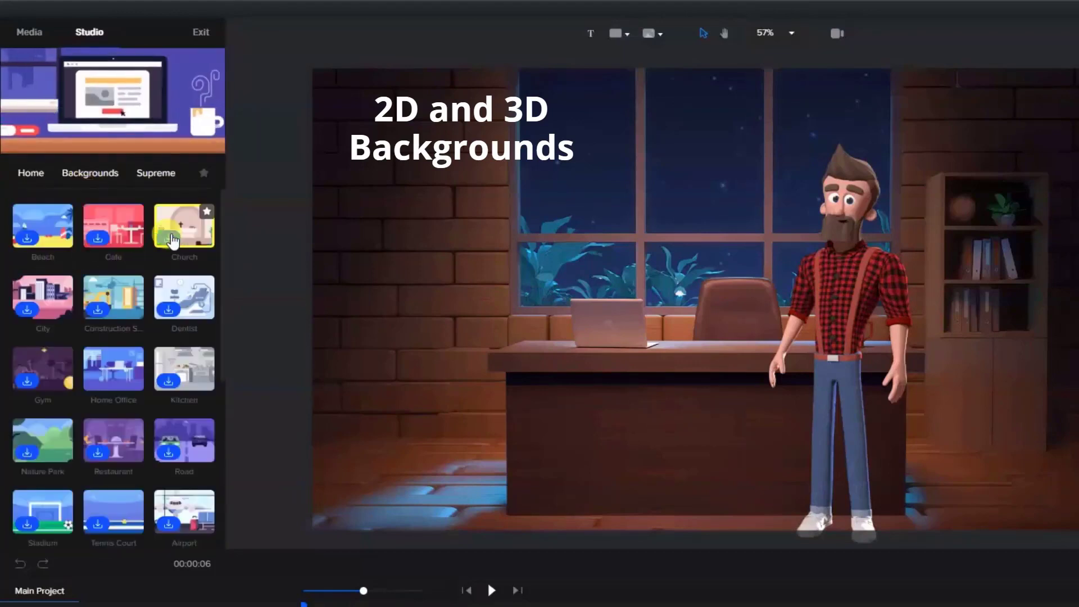
pyautogui.scroll(-5, 107, 337)
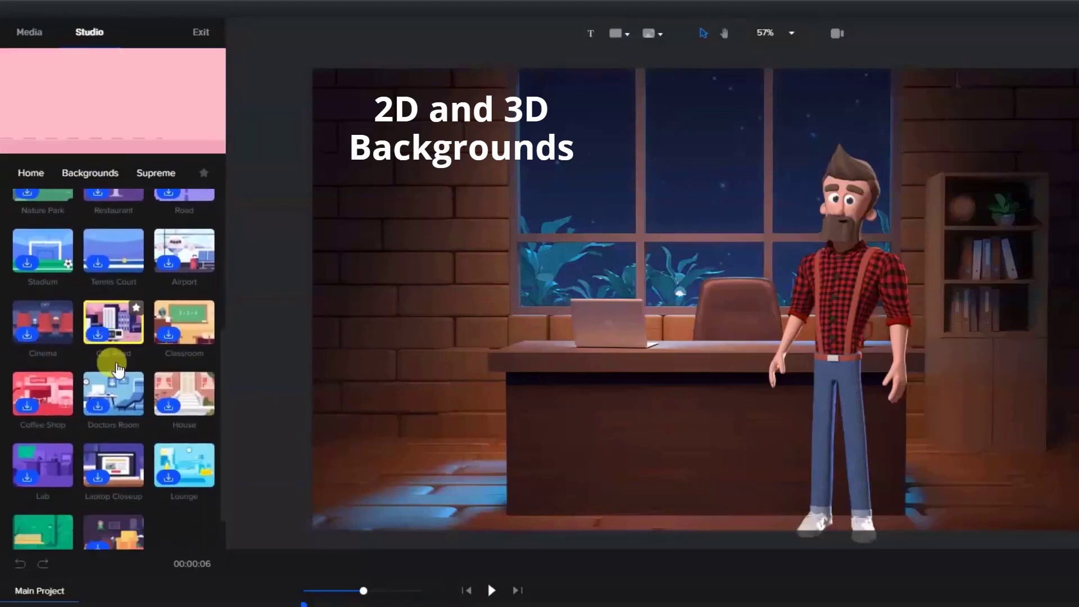
pyautogui.click(91, 174)
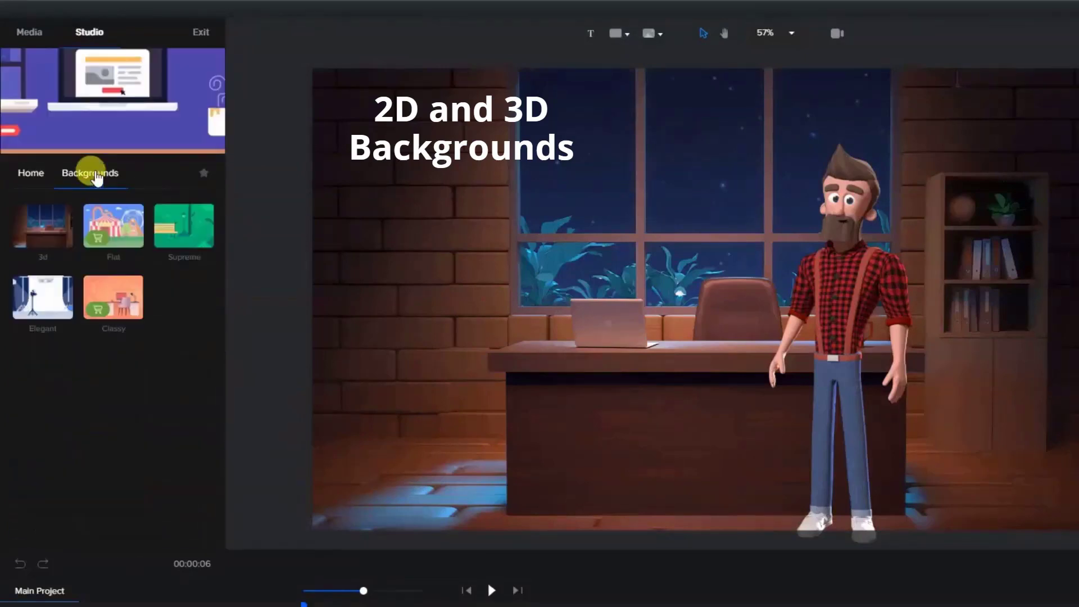
pyautogui.click(43, 297)
pyautogui.click(90, 173)
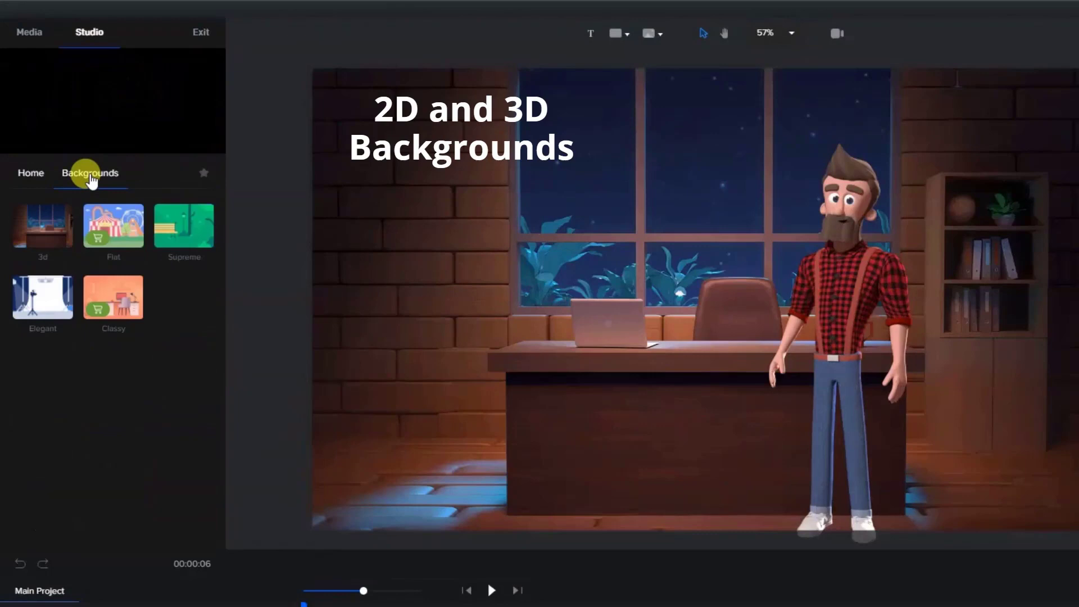
pyautogui.click(128, 304)
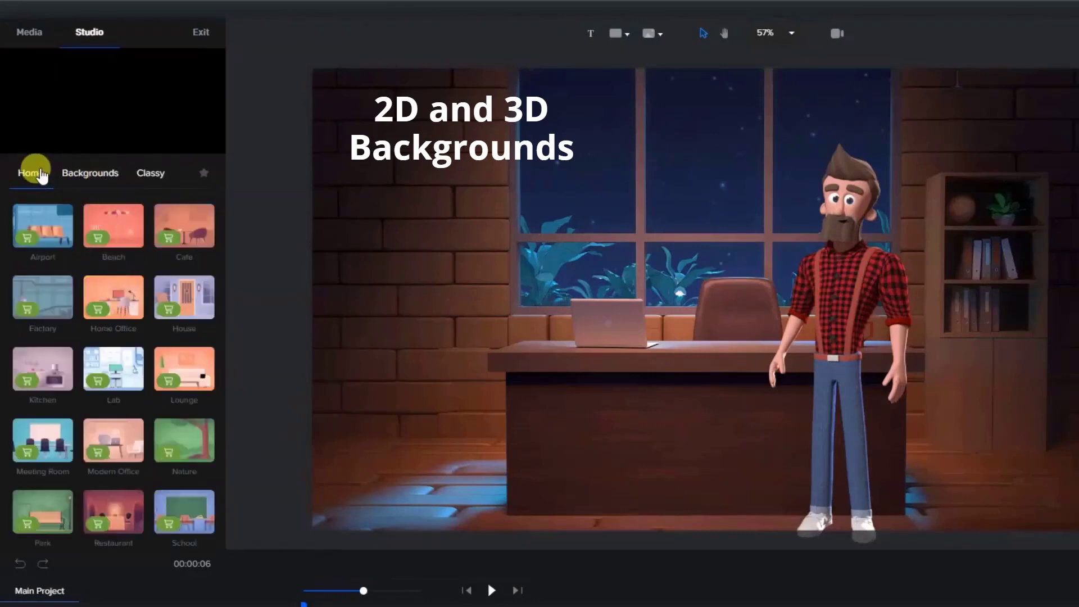
pyautogui.click(40, 174)
pyautogui.click(186, 307)
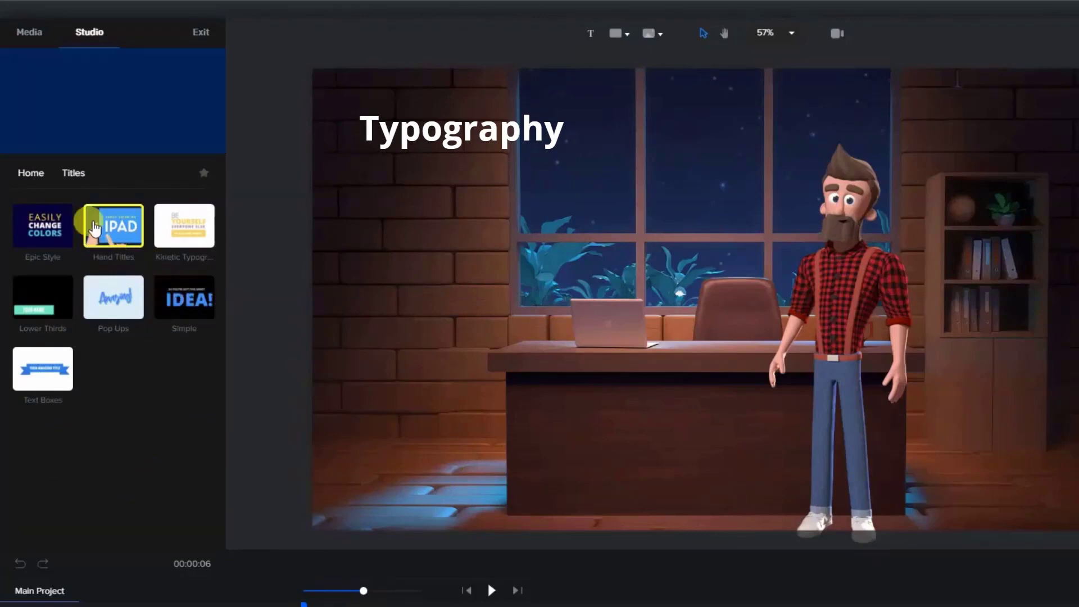
# Browse the Epic Style, Hand Titles, Kinetic Typography and Lower Thirds title sets, then go Home
pyautogui.click(43, 226)
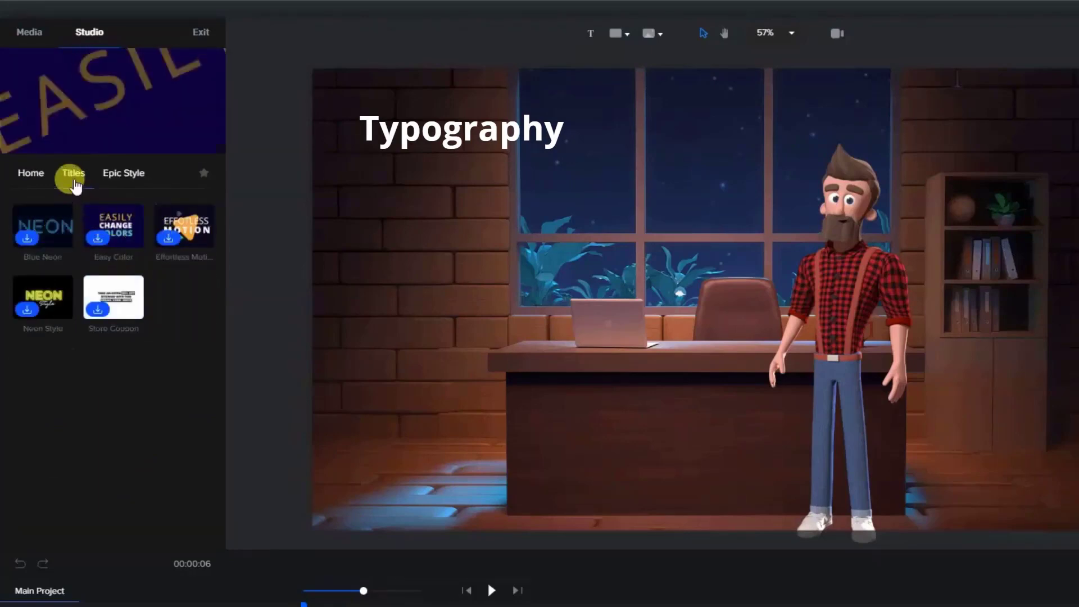
pyautogui.click(74, 176)
pyautogui.click(99, 220)
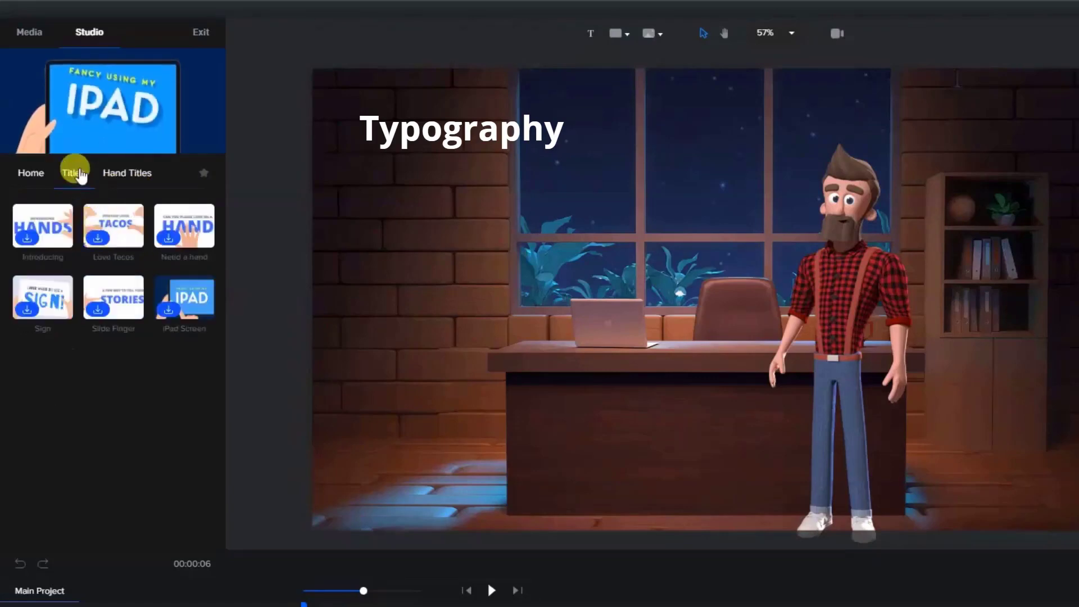
pyautogui.click(80, 175)
pyautogui.click(184, 225)
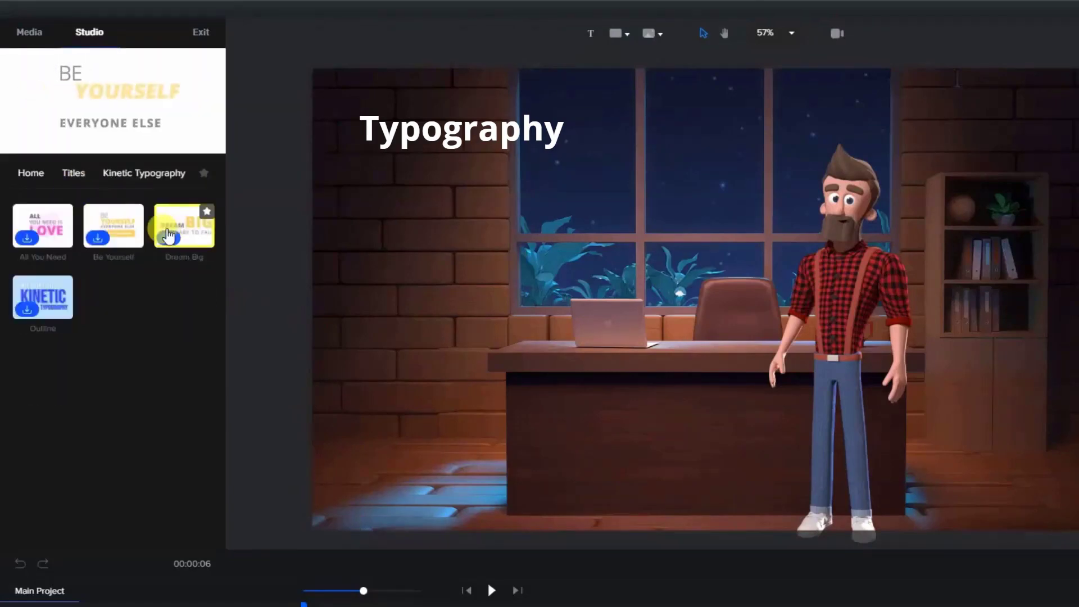
pyautogui.click(73, 176)
pyautogui.click(52, 299)
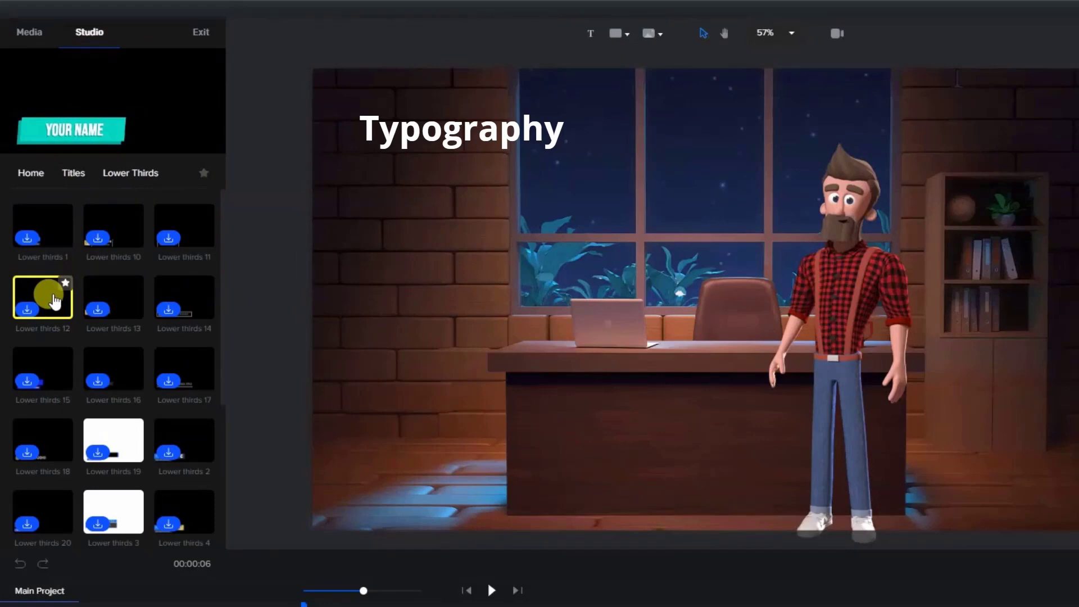
pyautogui.scroll(-3, 91, 325)
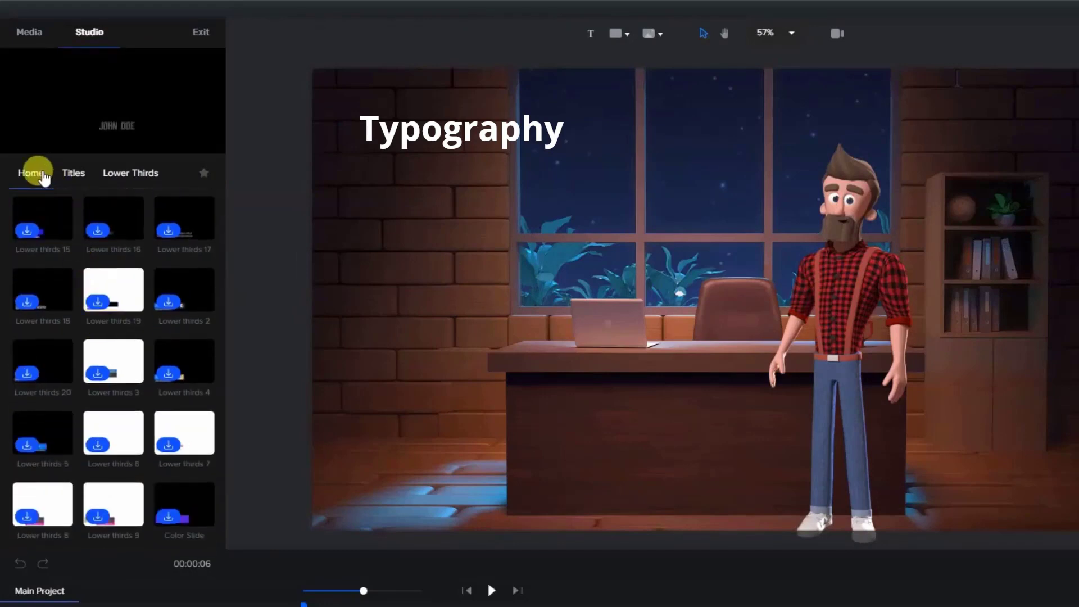
pyautogui.click(43, 177)
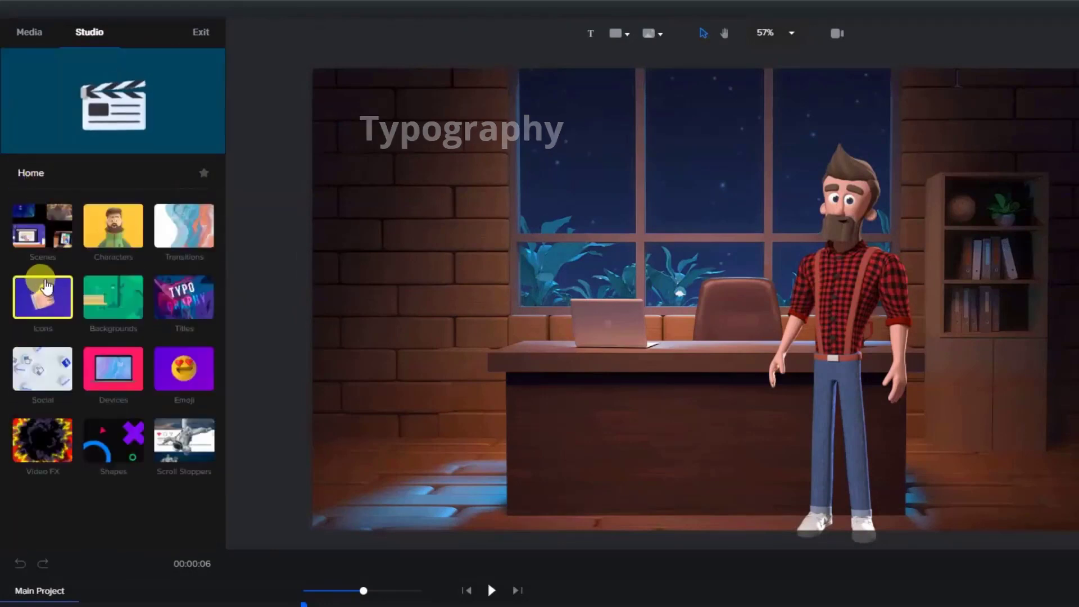
pyautogui.click(43, 368)
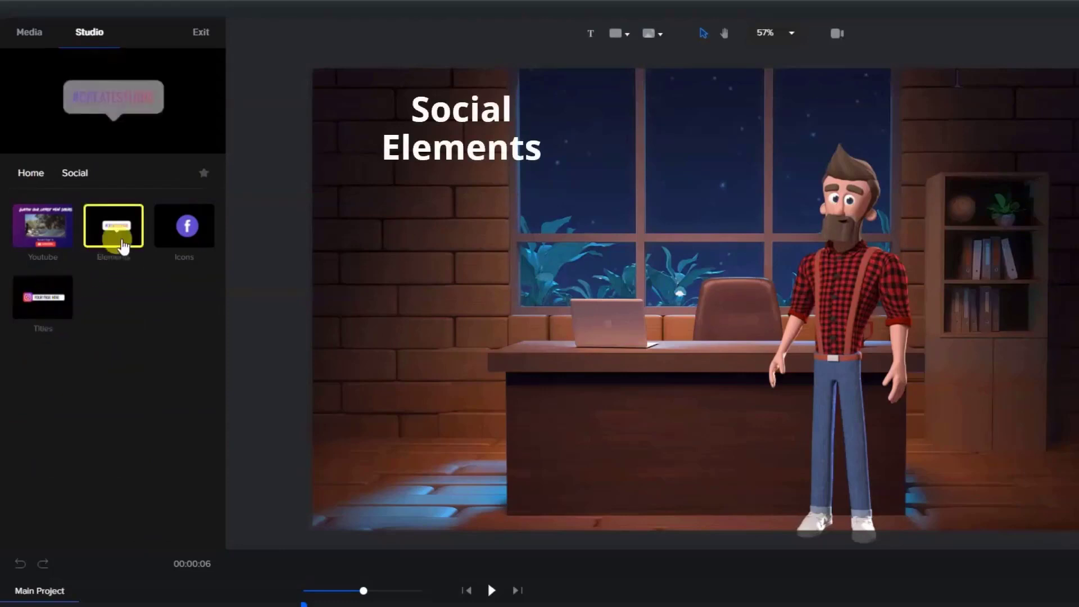
pyautogui.click(58, 293)
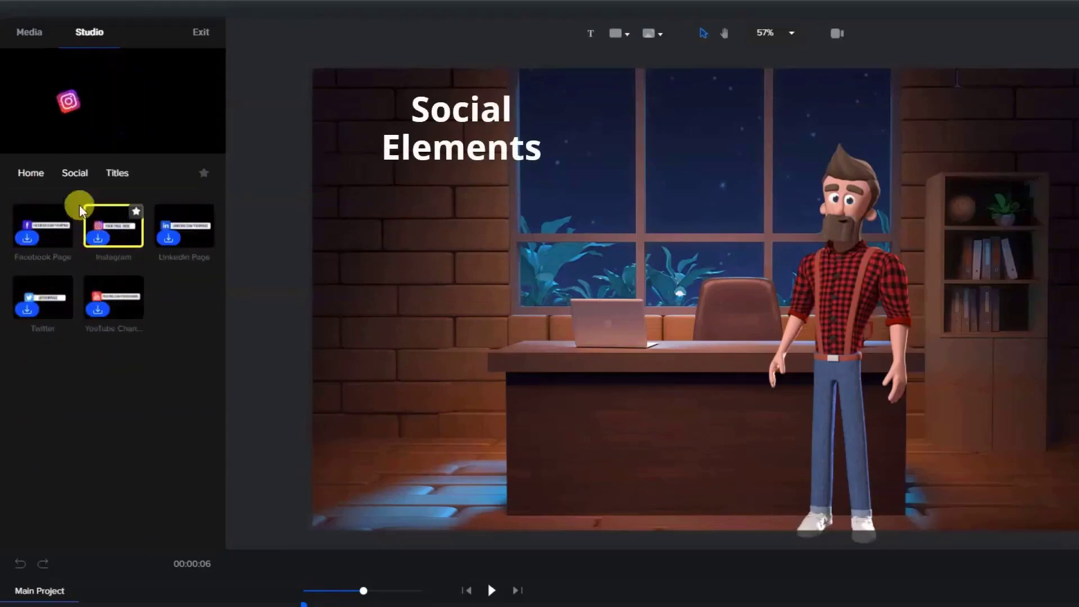
pyautogui.click(73, 174)
pyautogui.click(31, 174)
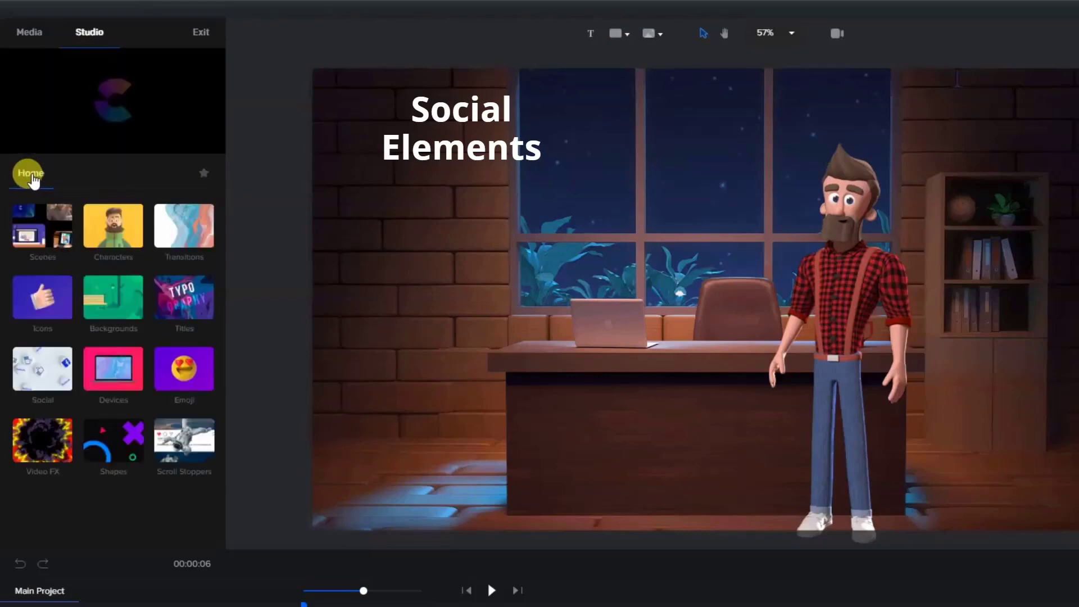
pyautogui.click(126, 372)
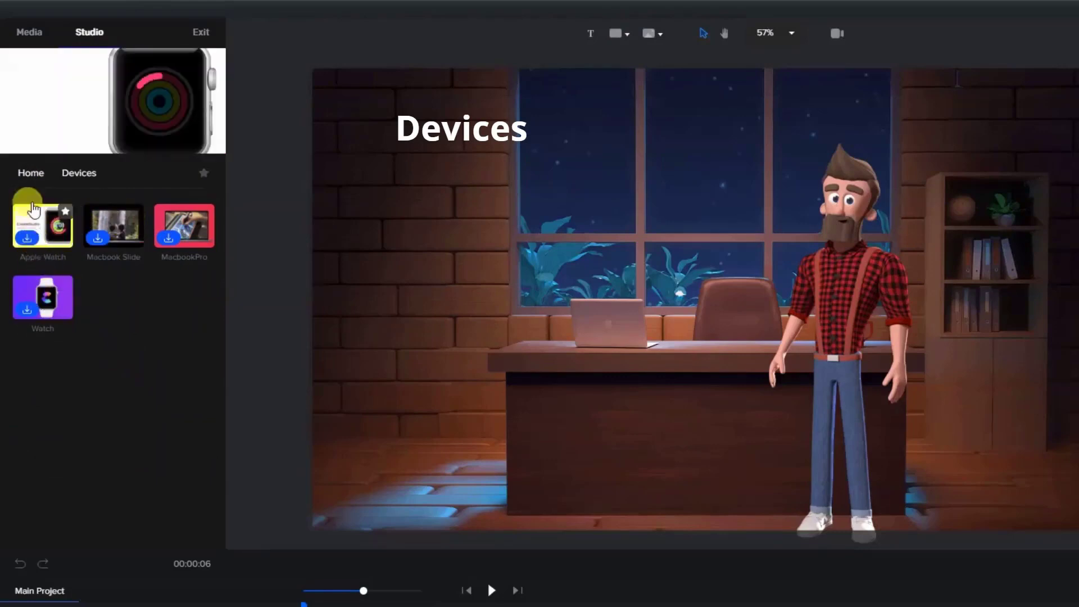
pyautogui.click(28, 172)
pyautogui.click(174, 362)
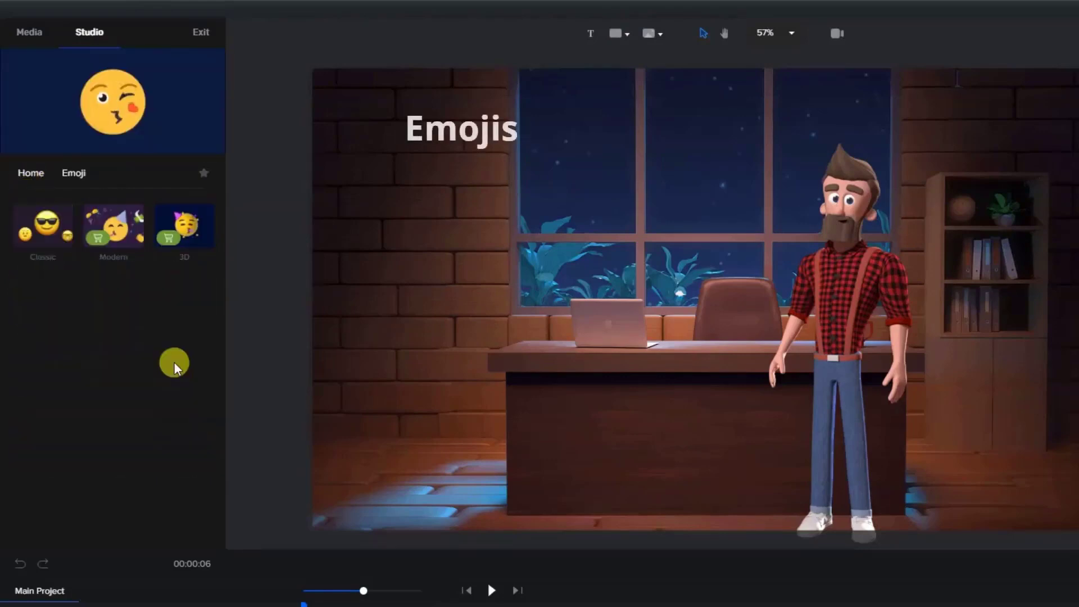
pyautogui.click(52, 232)
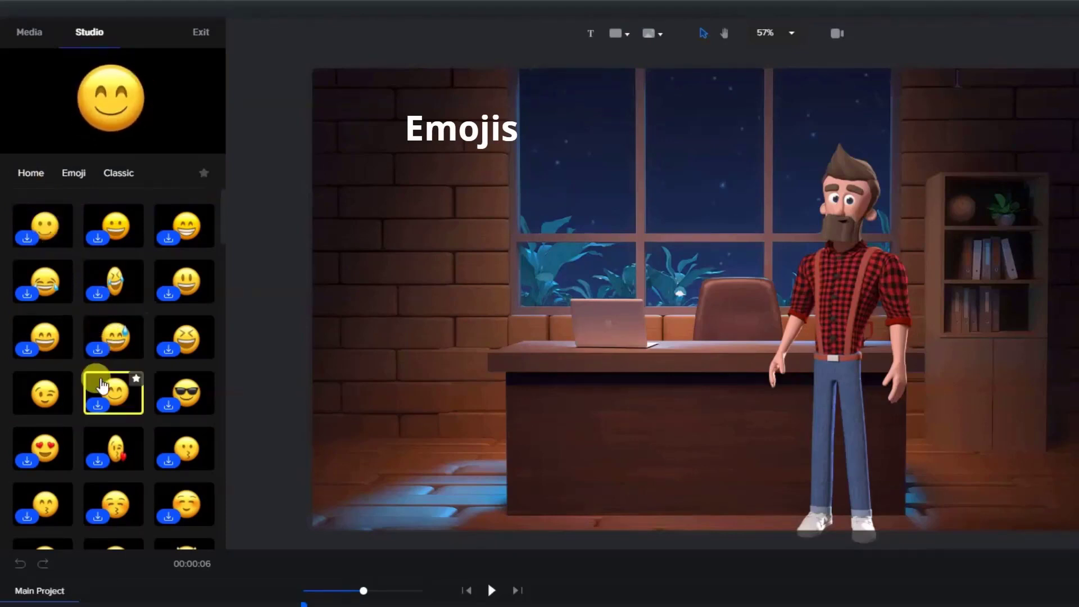
pyautogui.scroll(-10, 105, 444)
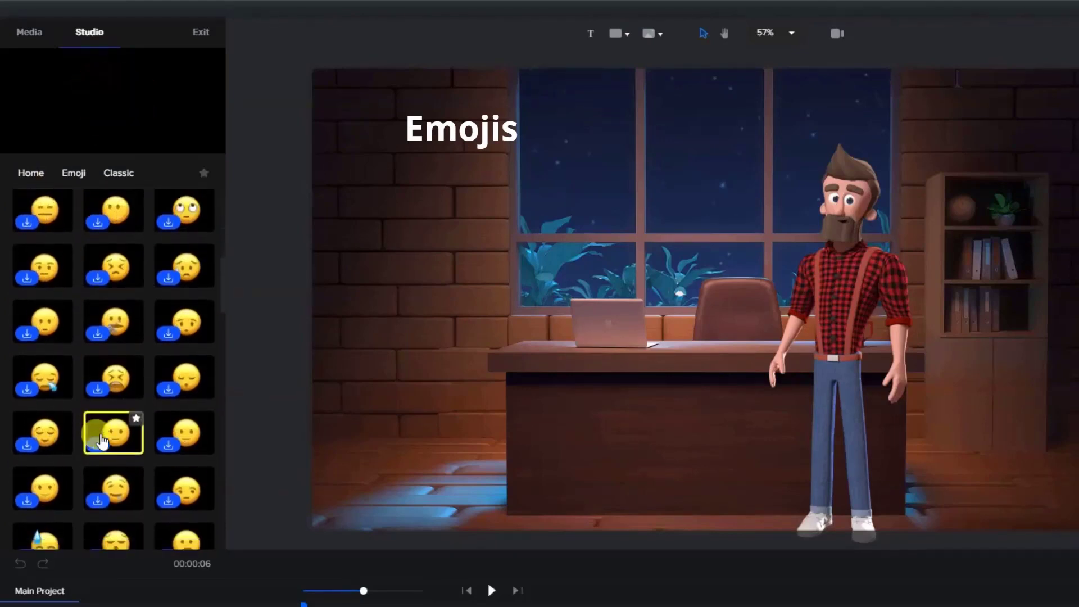
pyautogui.click(74, 173)
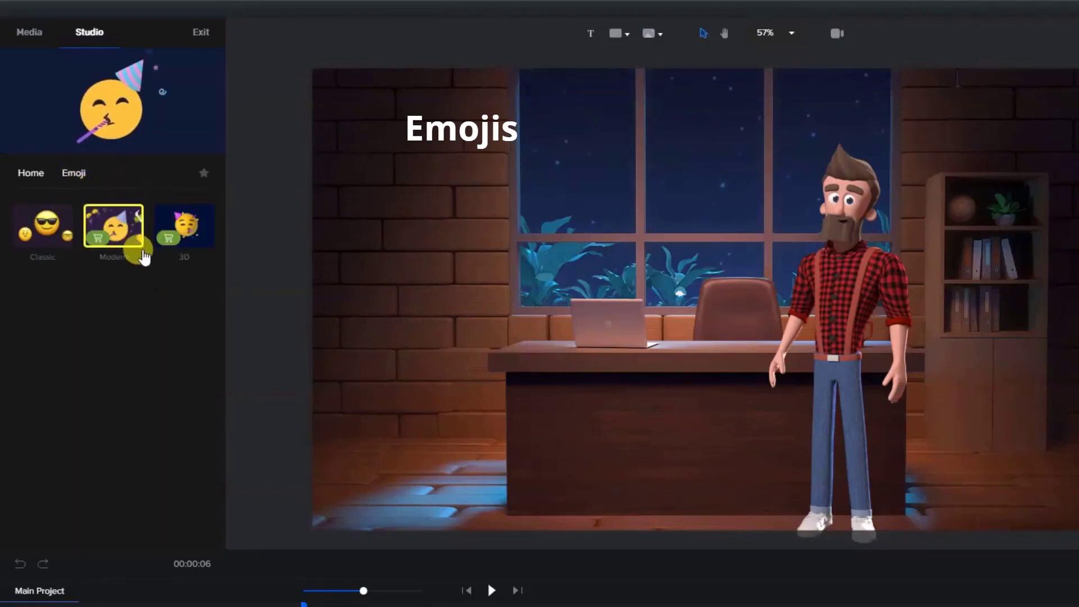
# Open Video FX and preview its Electric, Energy and Line Elements effect sets
pyautogui.click(31, 174)
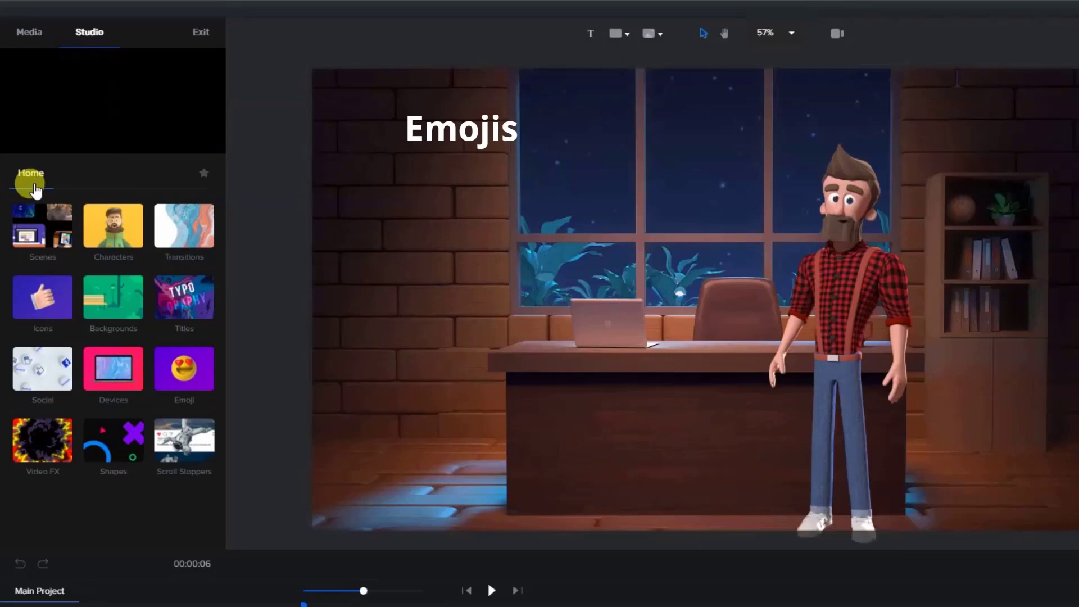
pyautogui.click(40, 436)
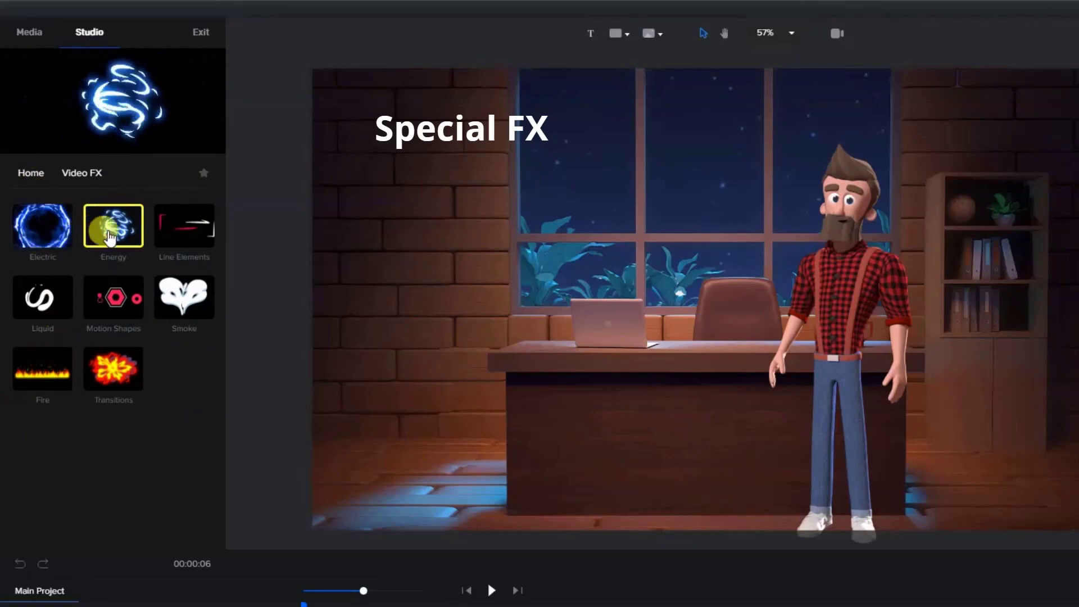
pyautogui.click(50, 232)
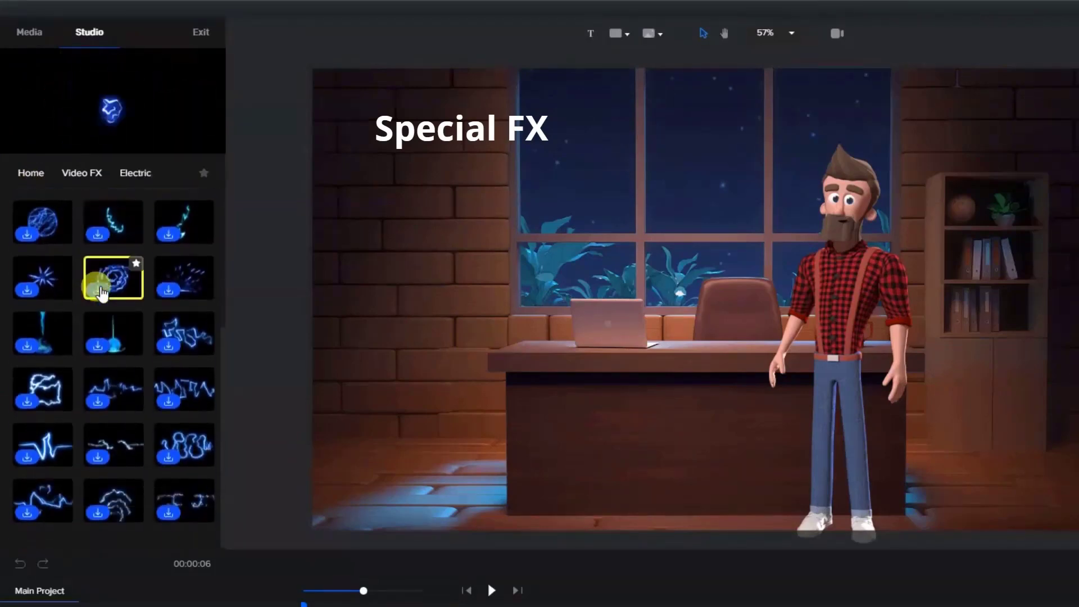
pyautogui.click(85, 178)
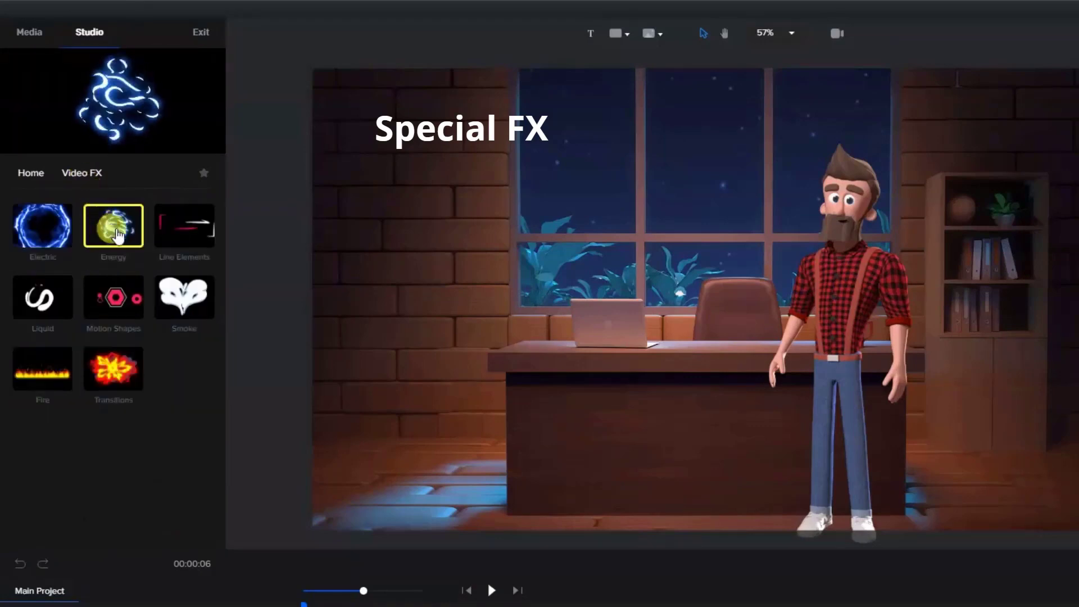
pyautogui.click(117, 235)
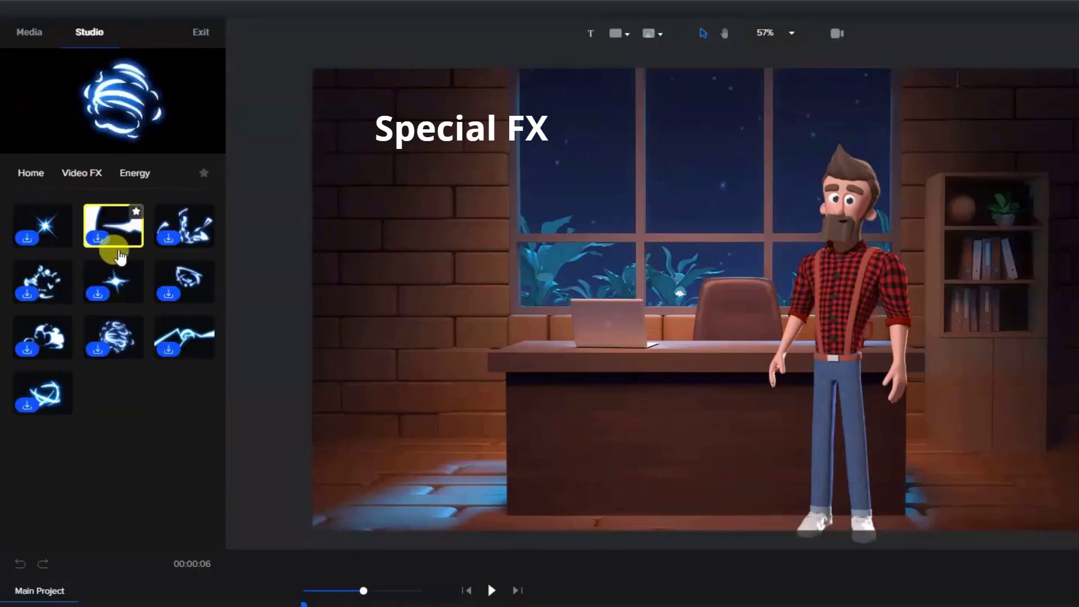
pyautogui.click(86, 179)
pyautogui.click(182, 231)
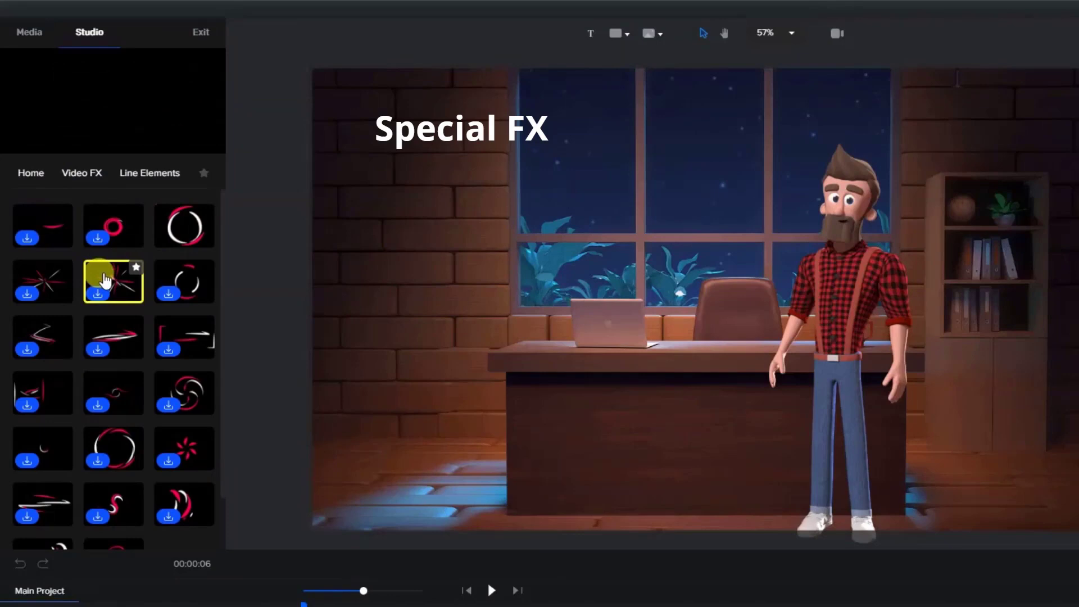
pyautogui.click(78, 173)
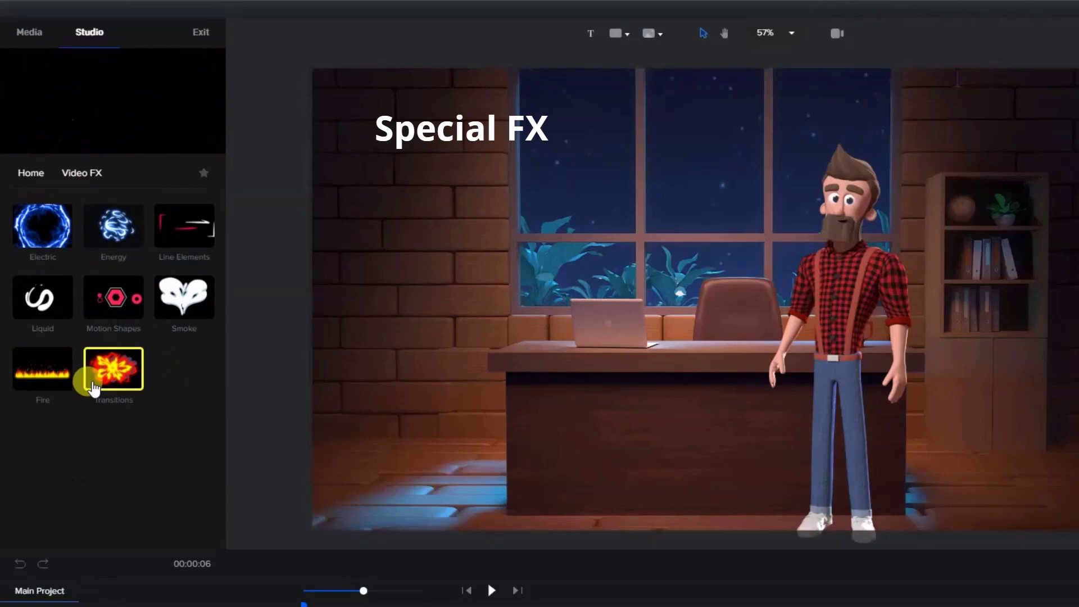
# Open the animated Shapes collection and scroll through it
pyautogui.click(35, 175)
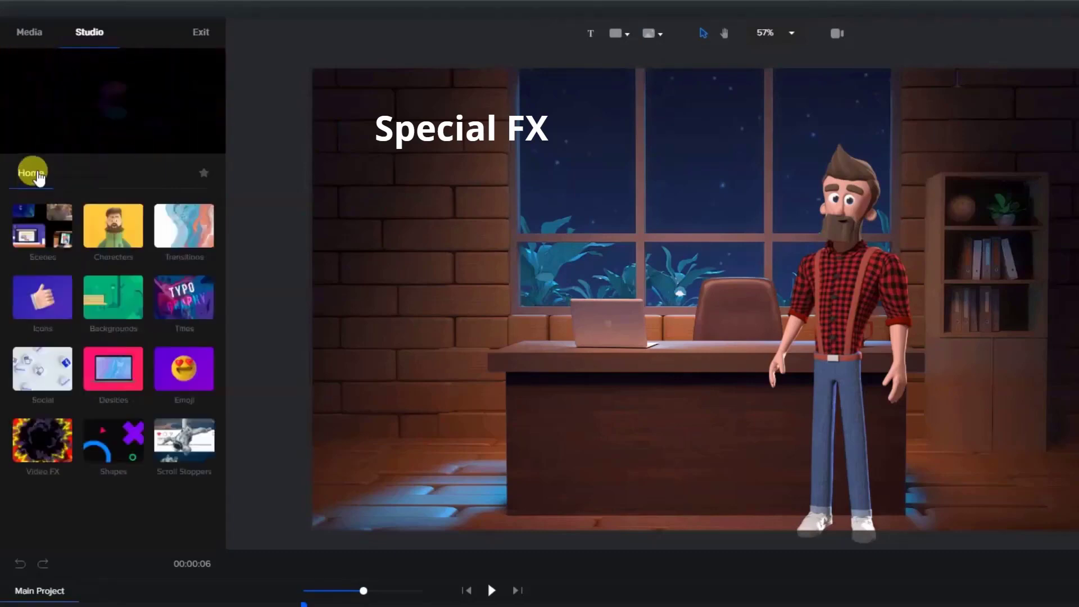
pyautogui.click(109, 443)
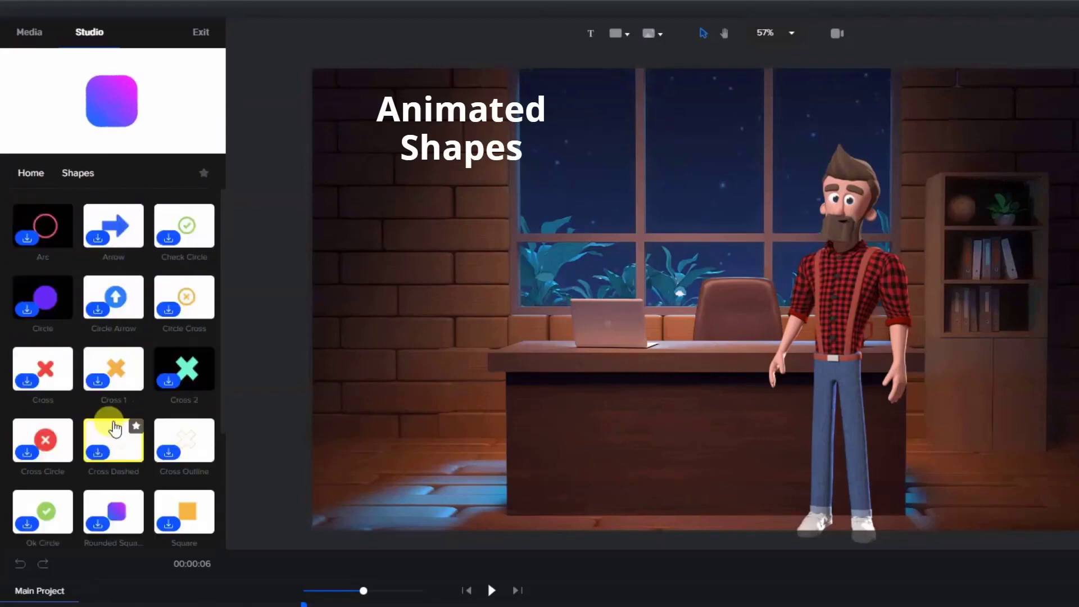
pyautogui.scroll(-3, 114, 429)
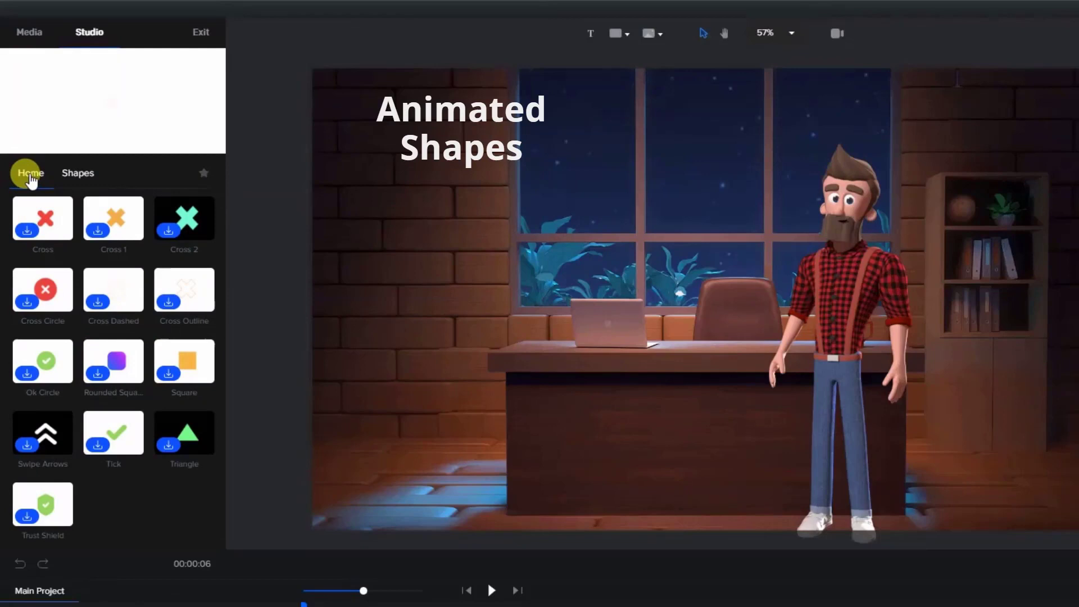
# Open Scroll Stoppers > Effects and scroll down its animations
pyautogui.click(27, 173)
pyautogui.click(168, 428)
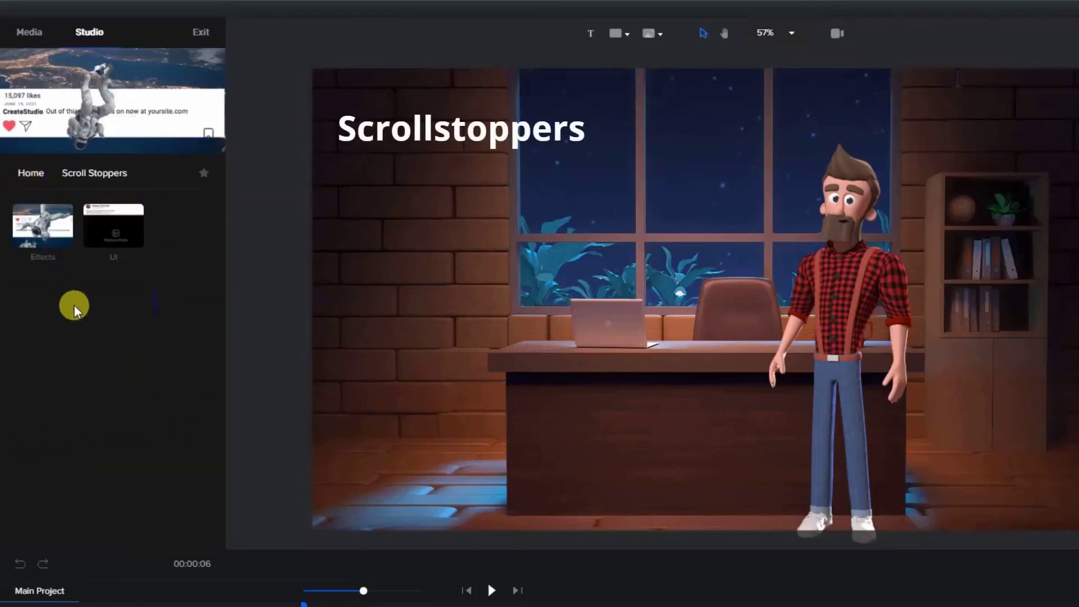
pyautogui.click(47, 231)
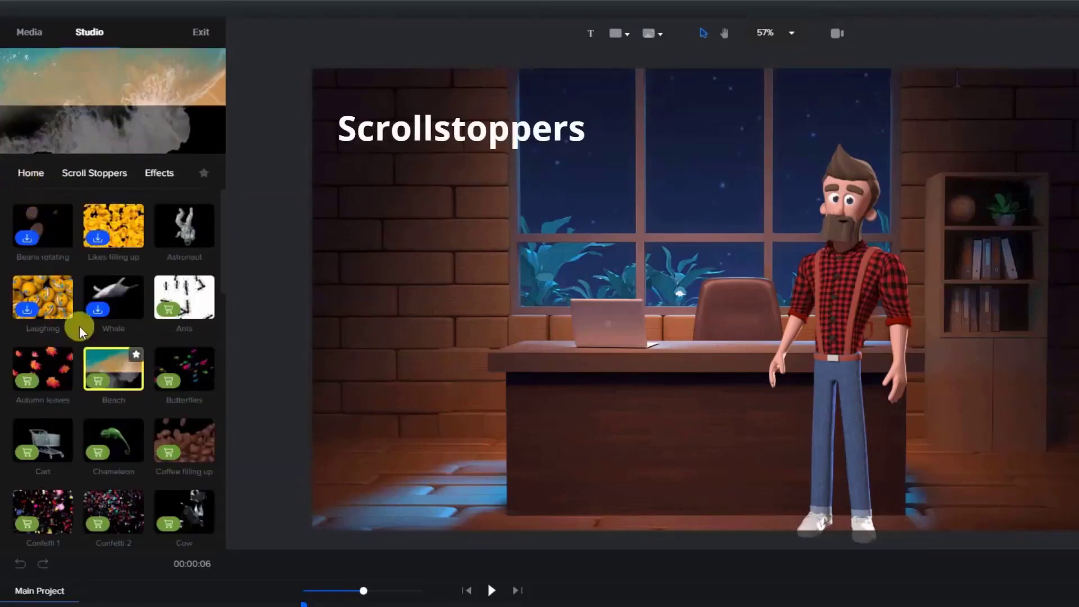
pyautogui.scroll(-5, 155, 265)
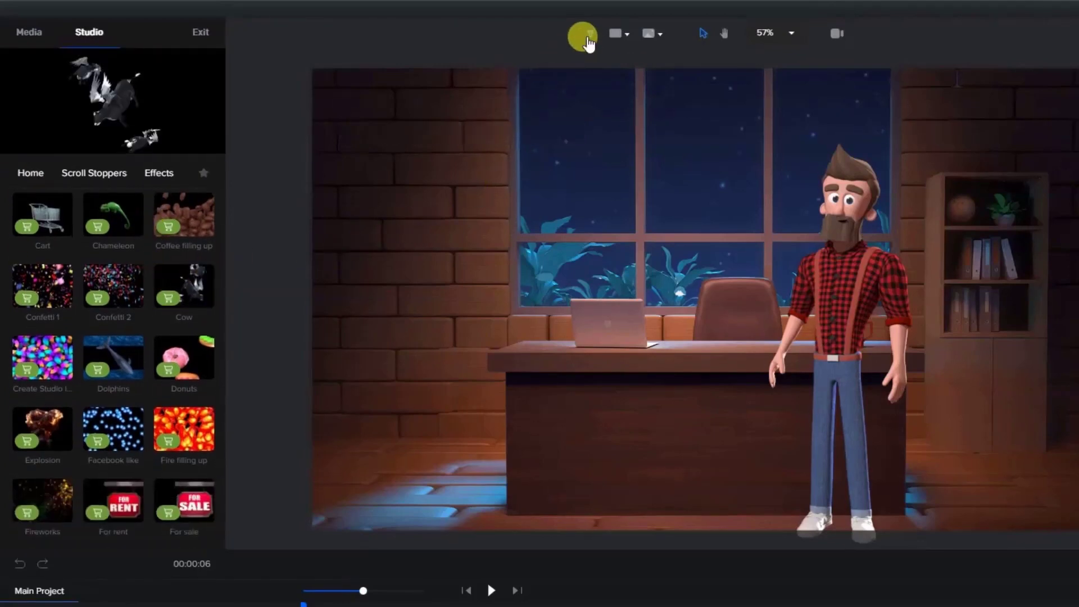
# Add a 'Your Text' box at the scene's upper left and scroll through its Open Sans font list
pyautogui.click(587, 42)
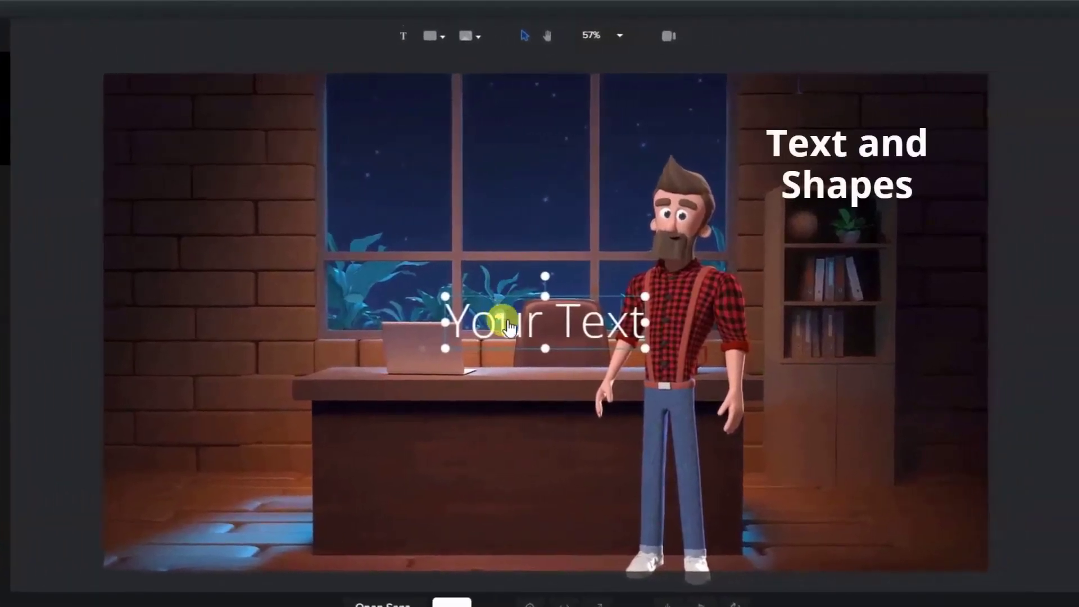
pyautogui.moveTo(509, 326); pyautogui.dragTo(241, 157)
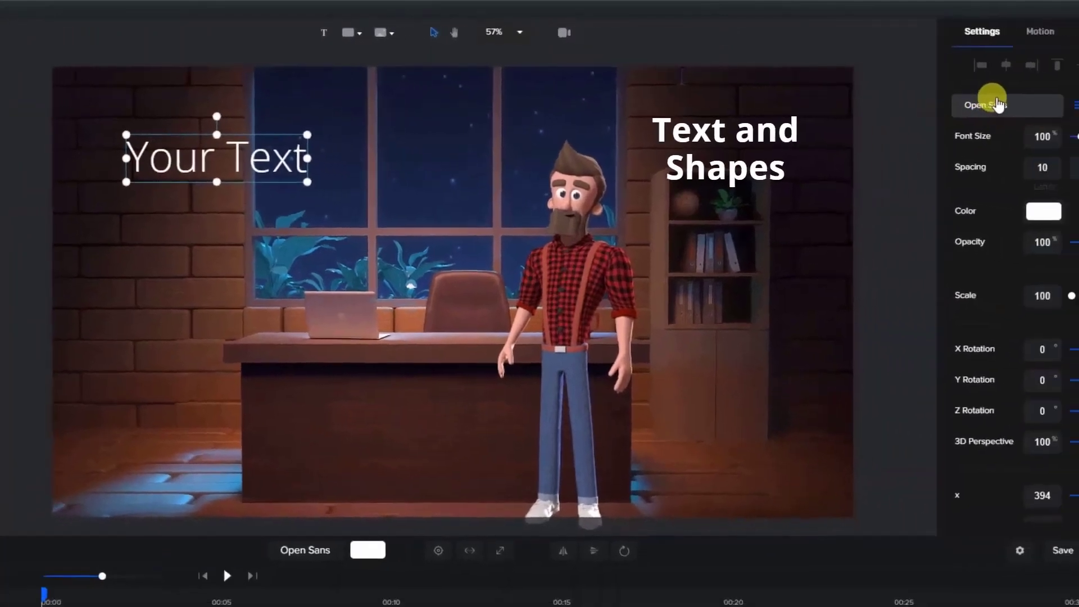
pyautogui.click(997, 105)
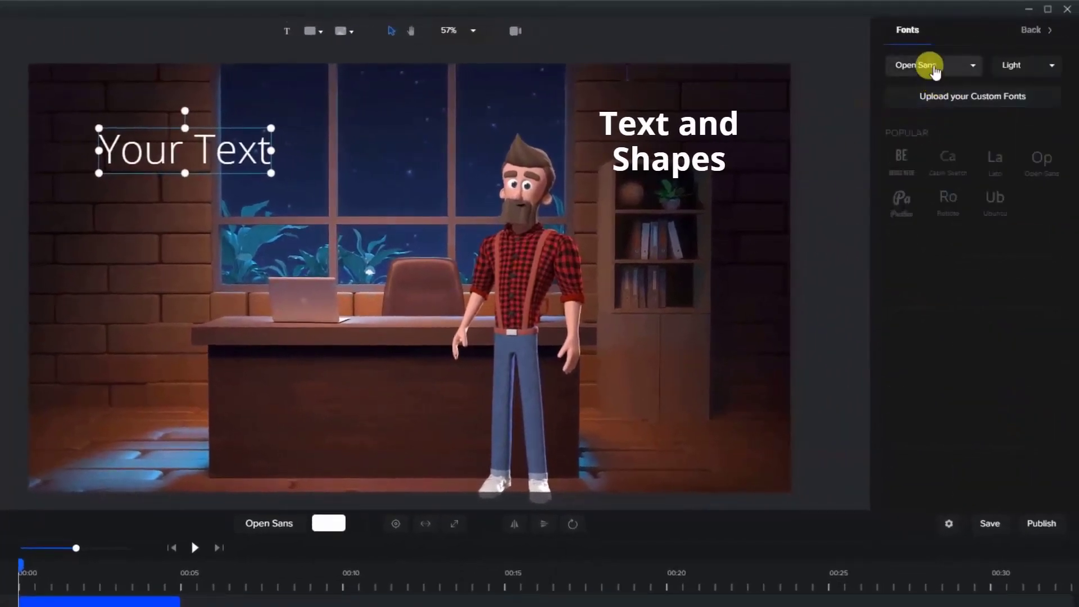
pyautogui.click(927, 65)
pyautogui.scroll(-10, 956, 242)
pyautogui.scroll(-12, 962, 252)
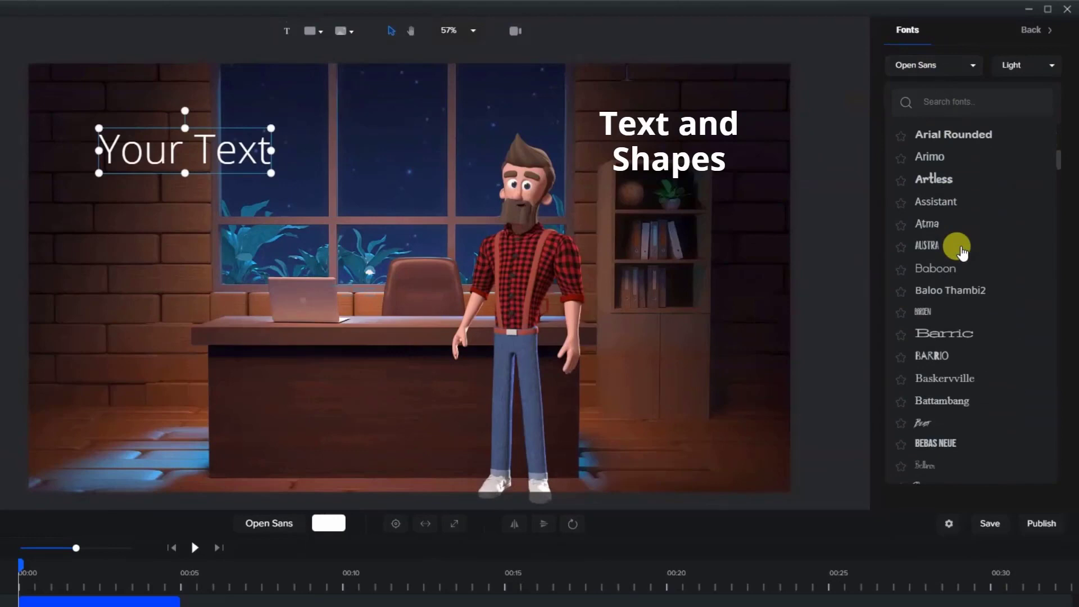
pyautogui.scroll(-10, 958, 244)
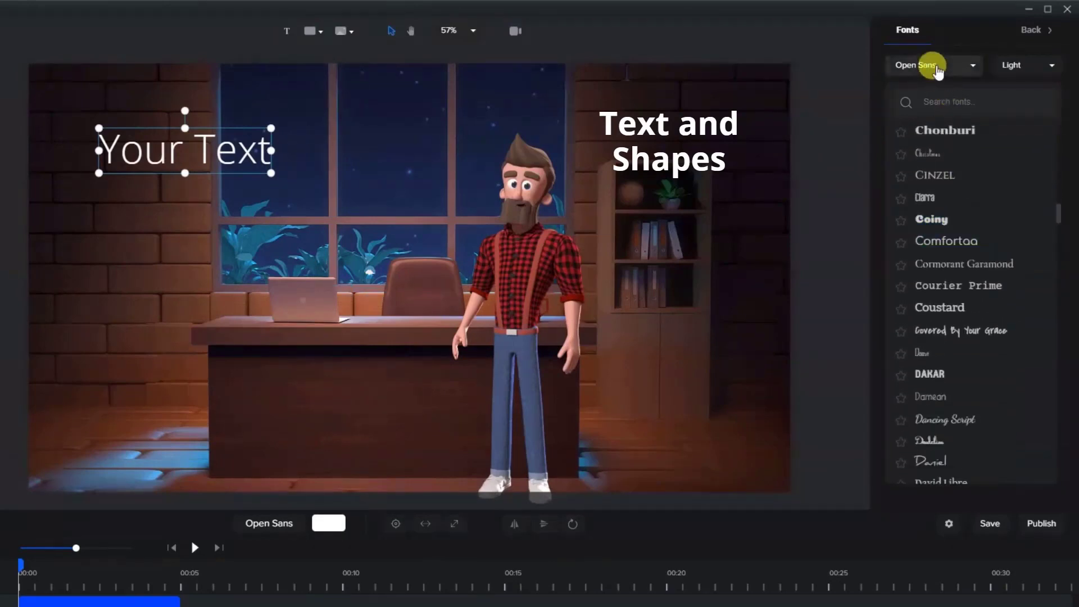
pyautogui.click(933, 67)
# Add a white circle and place it at lower left beside Your Text
pyautogui.click(310, 34)
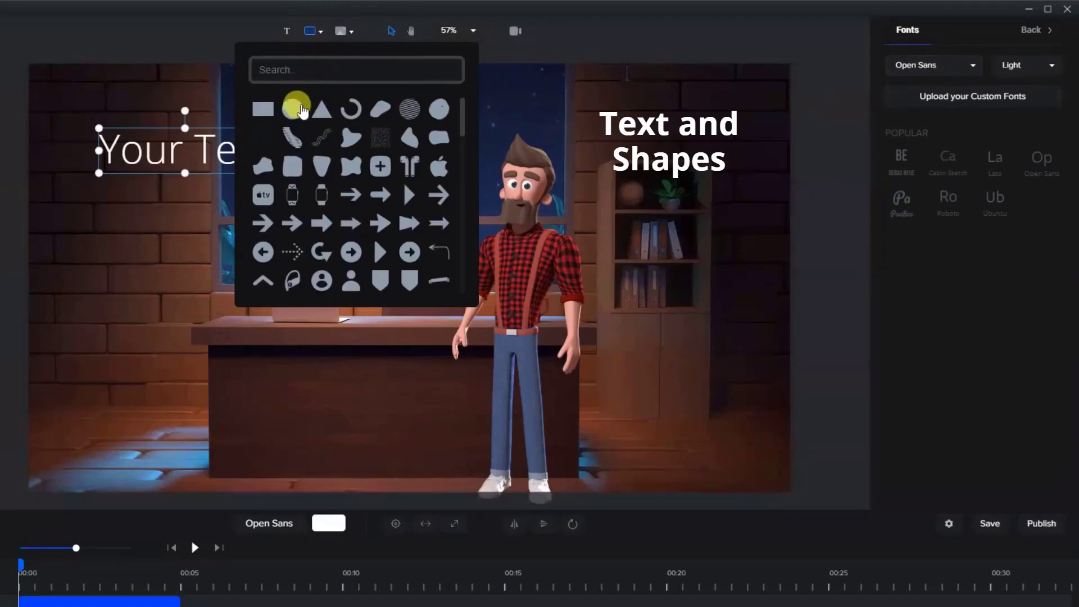
pyautogui.click(293, 107)
pyautogui.moveTo(421, 336); pyautogui.dragTo(235, 368)
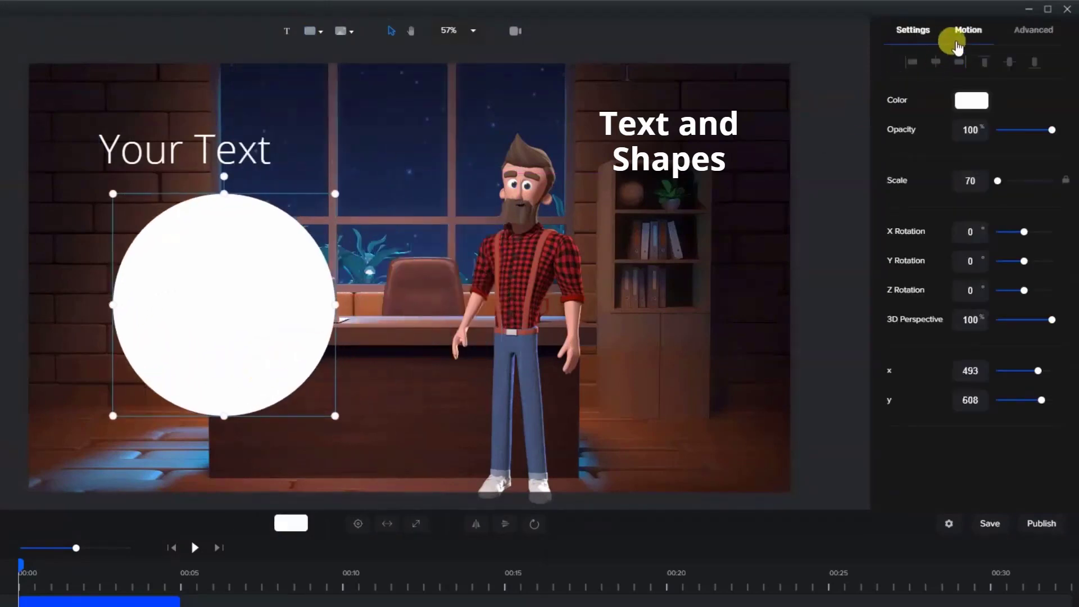
# Review the circle's In, Out and Advanced effect options, then delete it
pyautogui.click(958, 45)
pyautogui.click(957, 168)
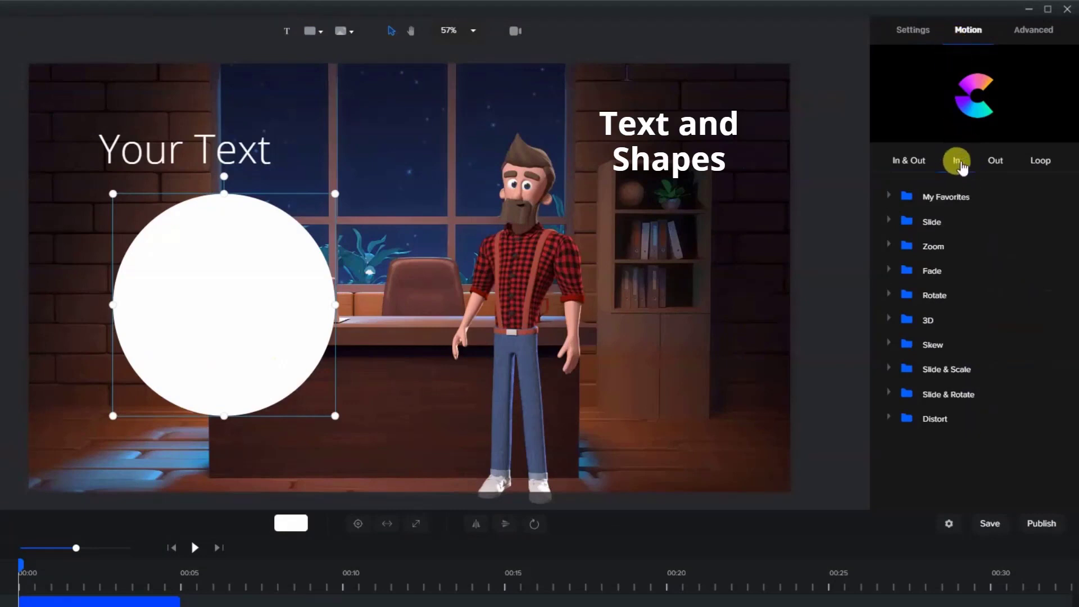
pyautogui.click(994, 163)
pyautogui.click(1032, 33)
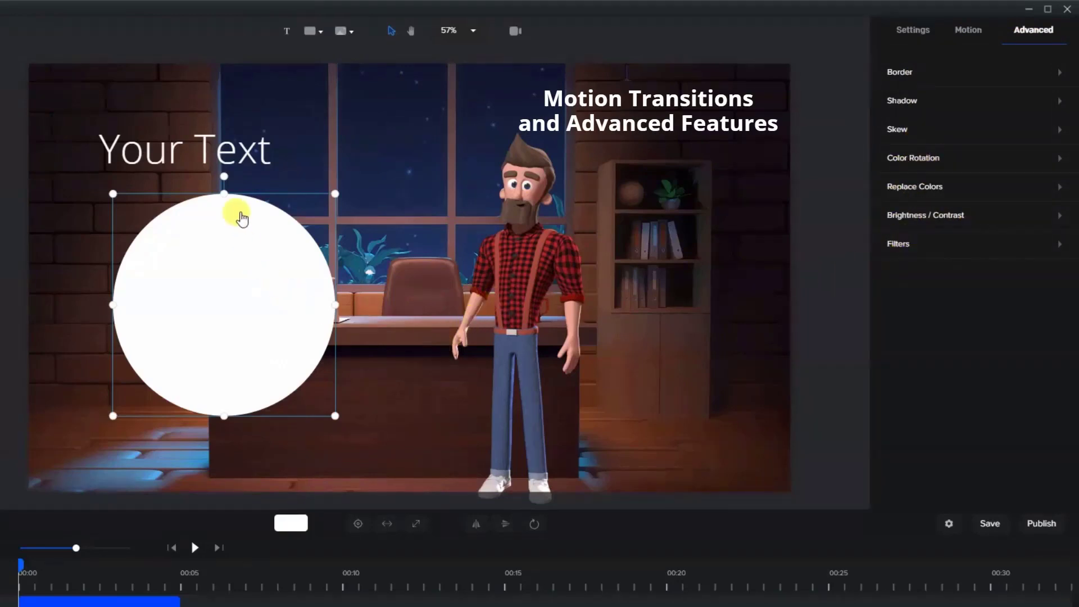
pyautogui.press('Delete')
pyautogui.click(235, 165)
# Delete the Your Text box, then browse the Devices category and Flat Style icon set
pyautogui.press('Delete')
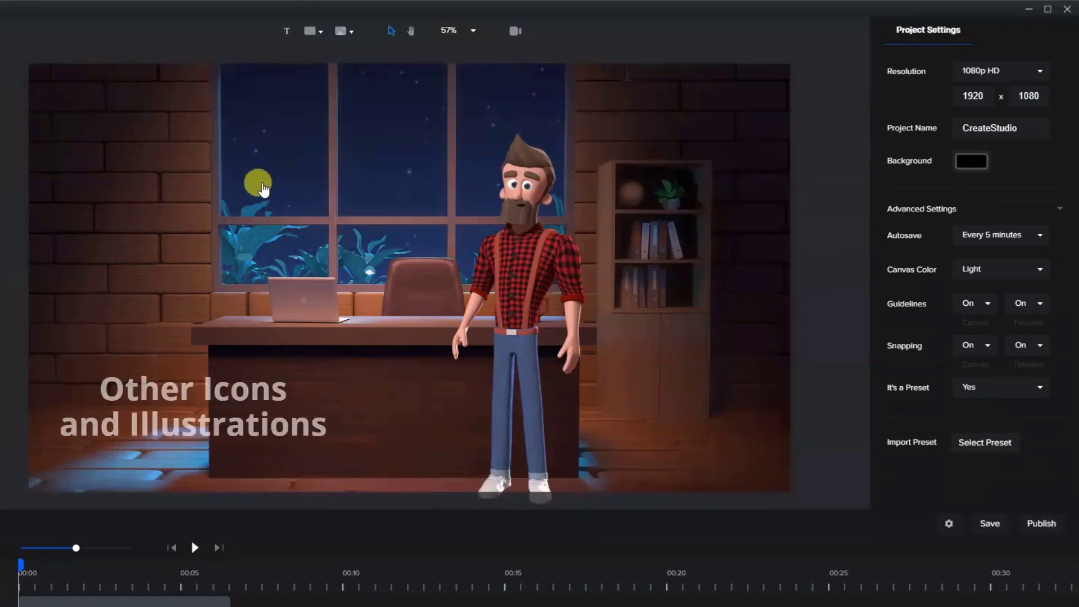
pyautogui.click(340, 32)
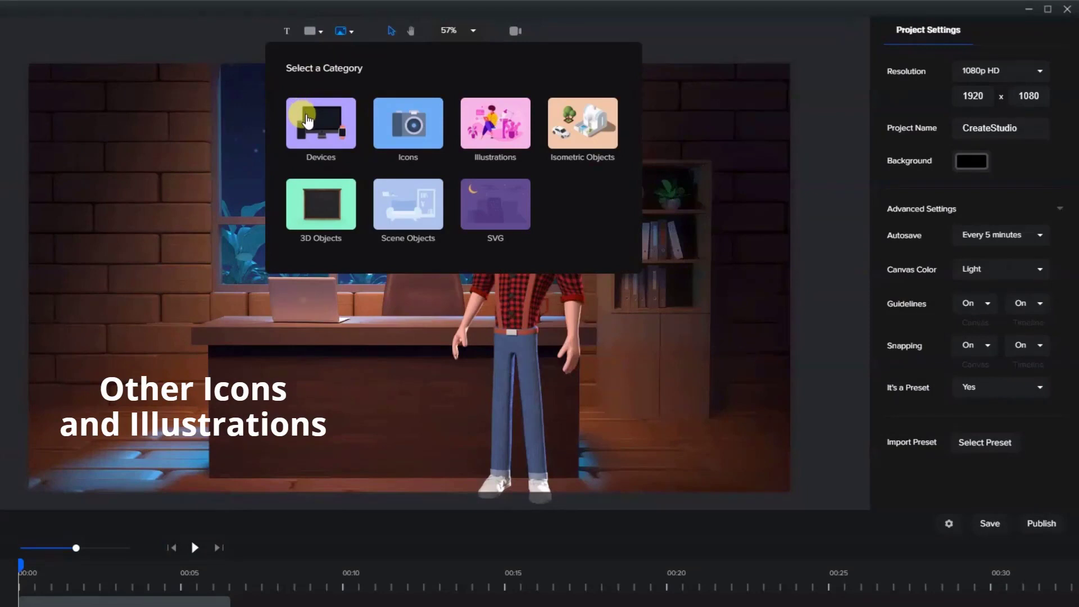
pyautogui.click(307, 120)
pyautogui.click(309, 73)
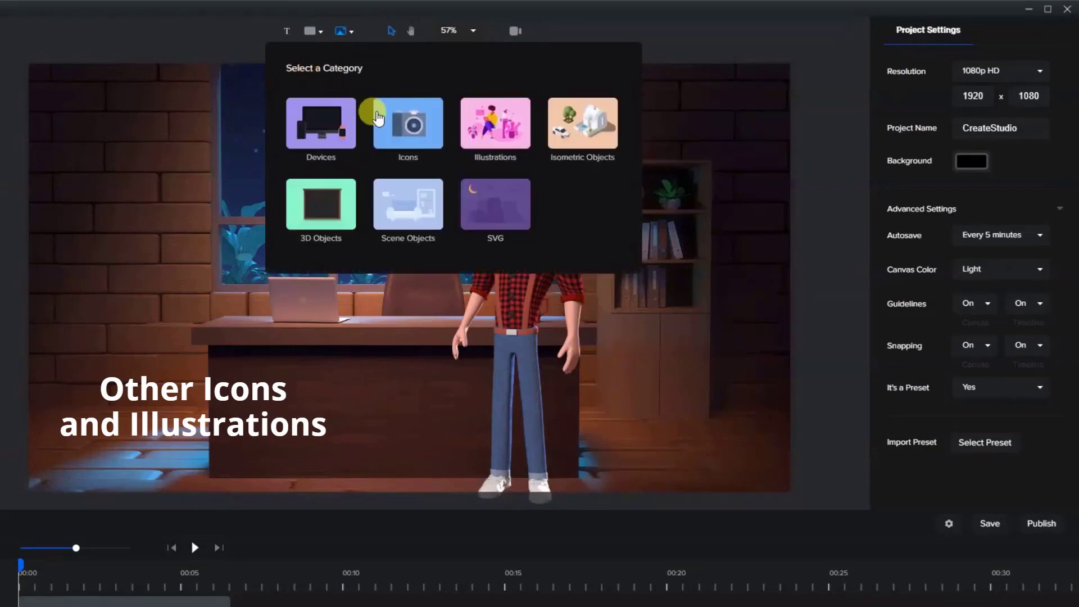
pyautogui.click(378, 118)
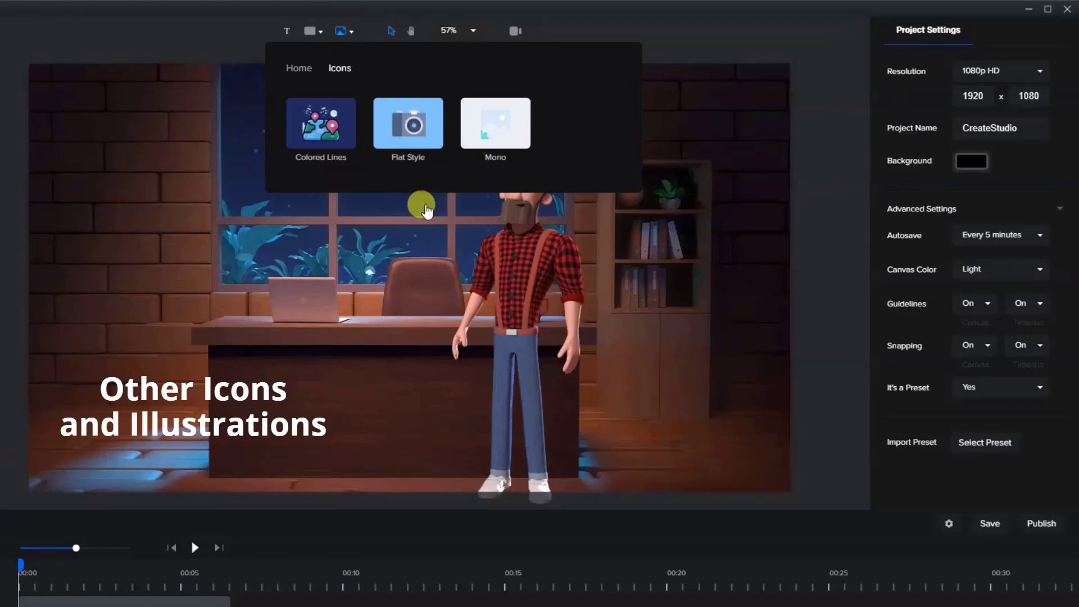
pyautogui.click(409, 138)
pyautogui.scroll(-10, 426, 197)
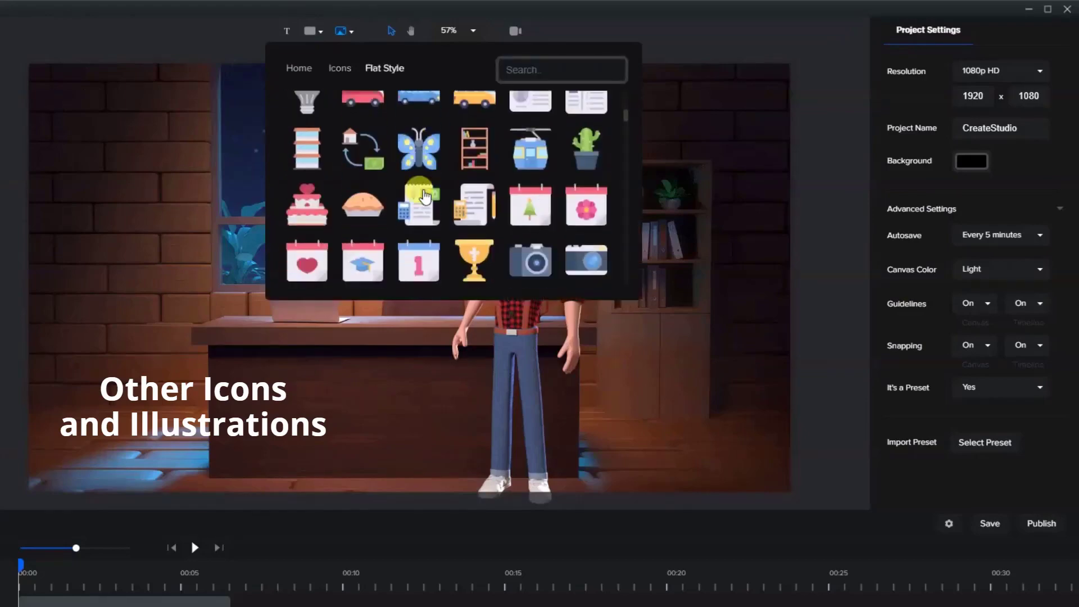
pyautogui.scroll(-10, 426, 196)
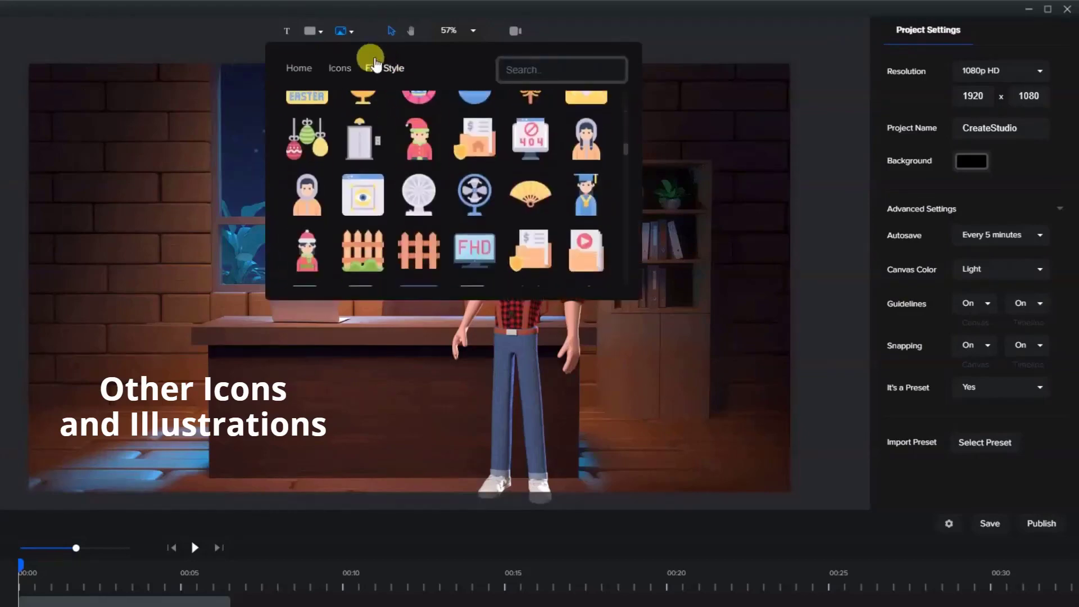
pyautogui.click(334, 71)
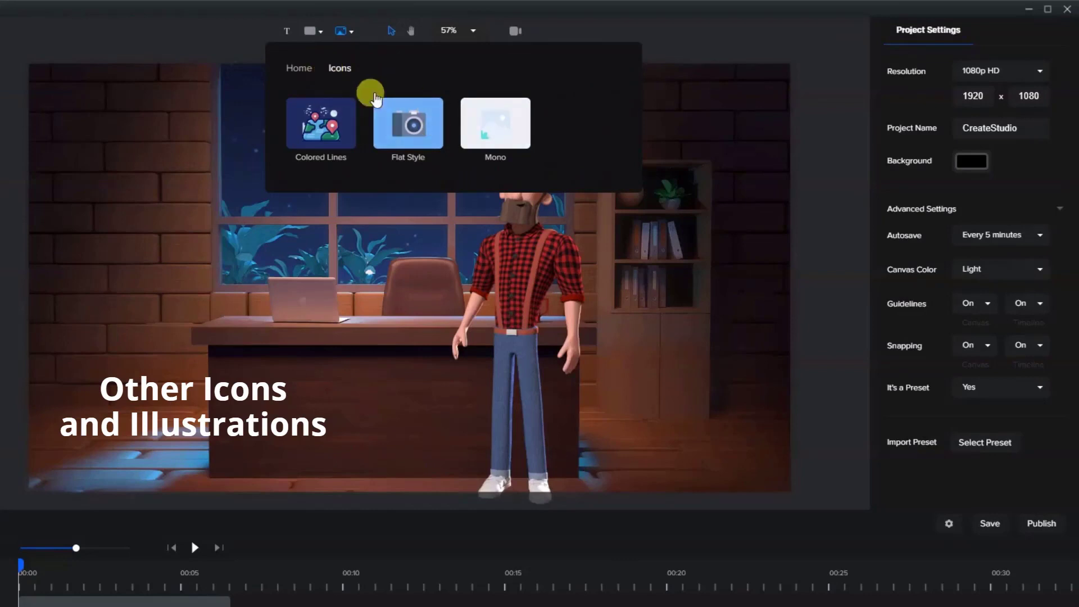
pyautogui.click(301, 69)
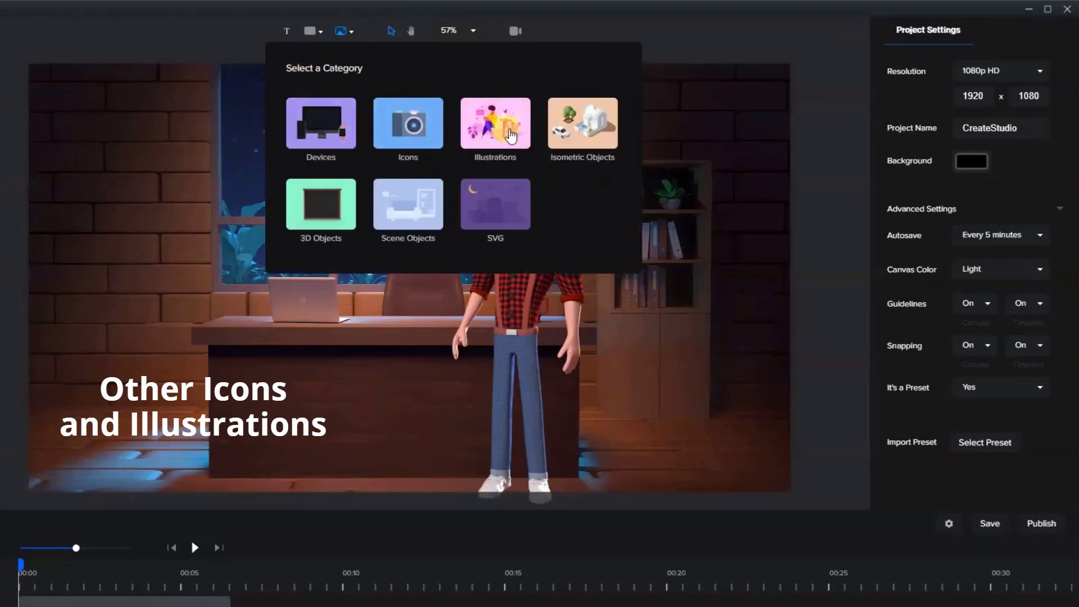
# Browse the Bold Shapes, Bright Characters and Sublime illustration sets
pyautogui.click(509, 133)
pyautogui.click(312, 134)
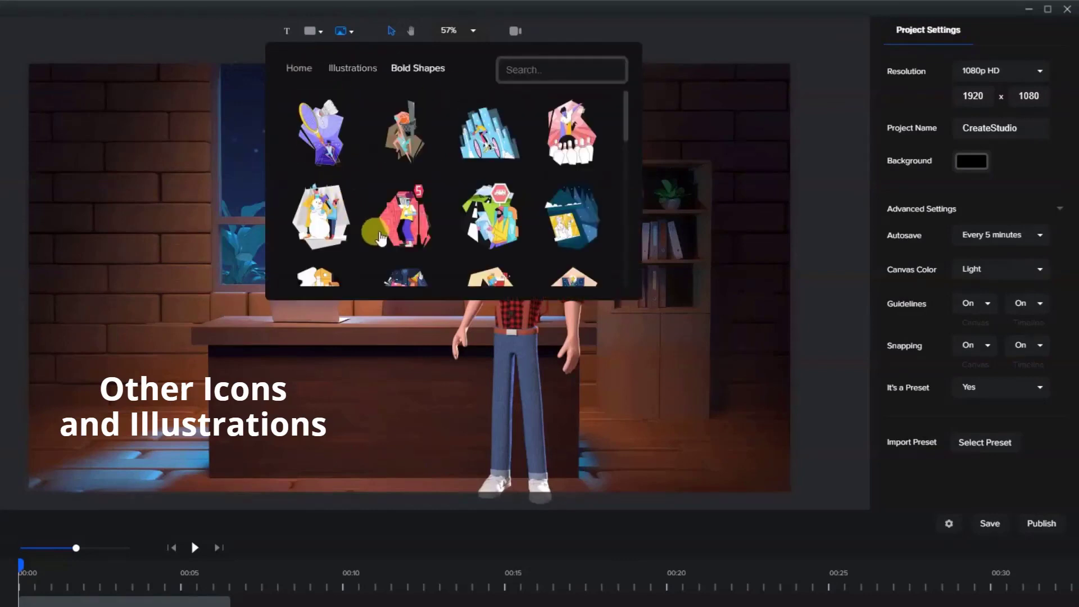
pyautogui.scroll(-1, 398, 192)
pyautogui.scroll(-5, 398, 193)
pyautogui.click(369, 73)
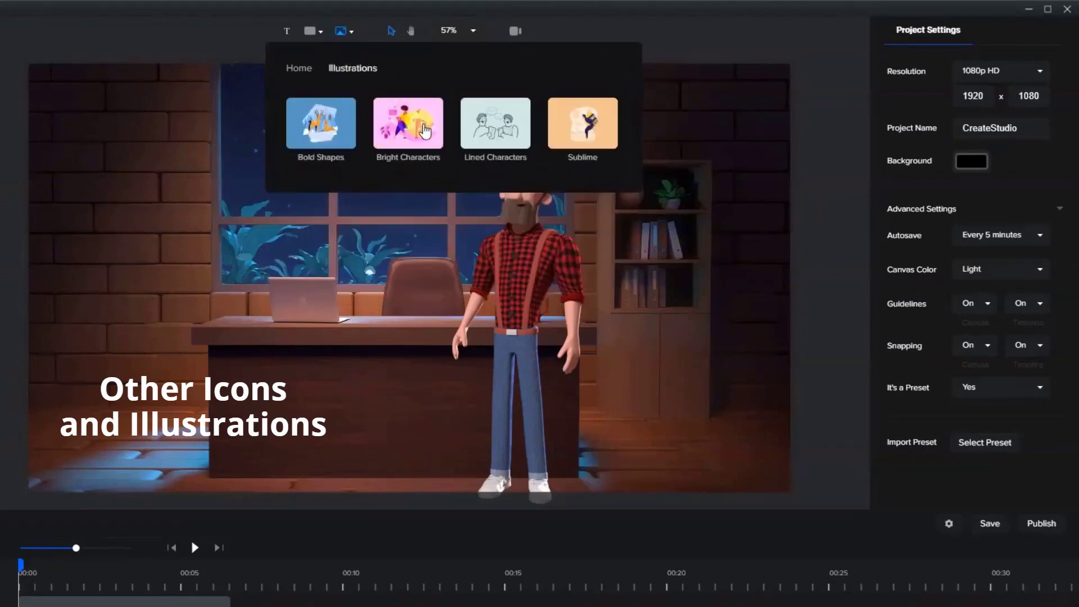
pyautogui.click(408, 122)
pyautogui.scroll(-5, 388, 113)
pyautogui.click(370, 73)
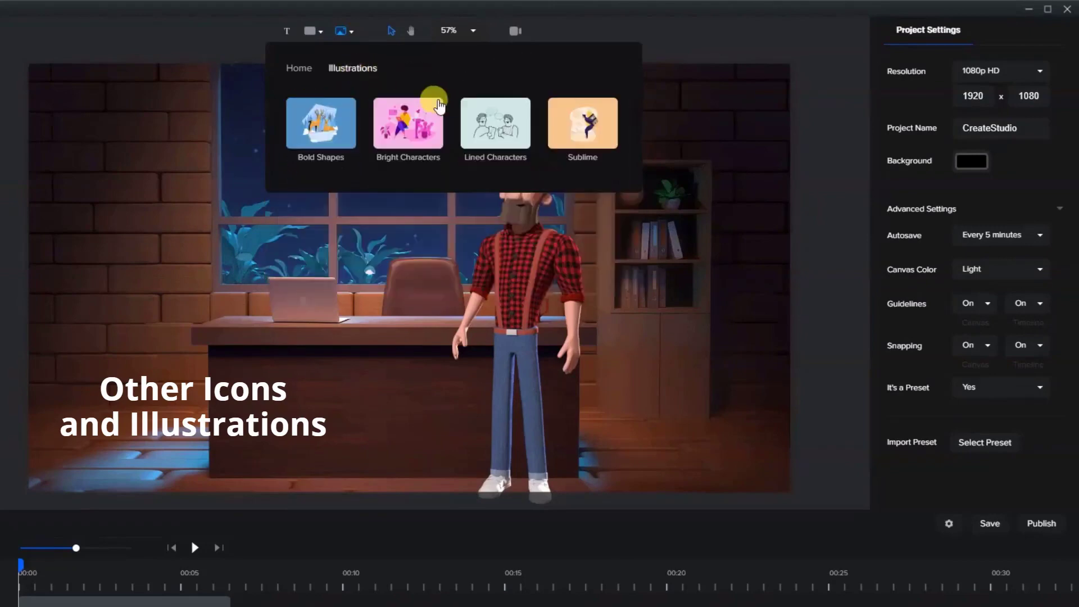
pyautogui.click(582, 134)
pyautogui.scroll(-2, 510, 176)
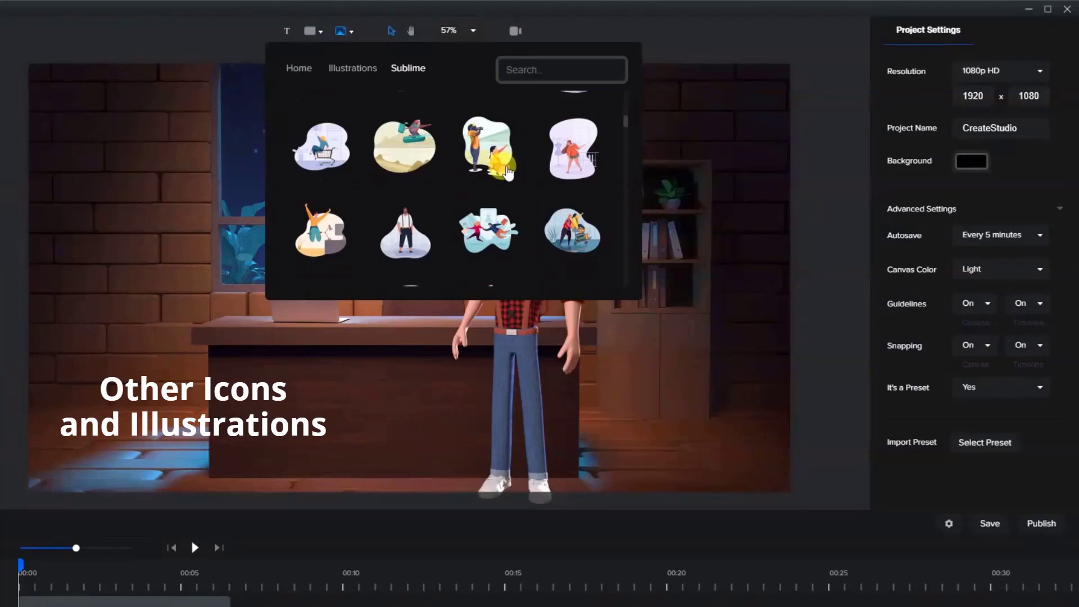
pyautogui.click(291, 68)
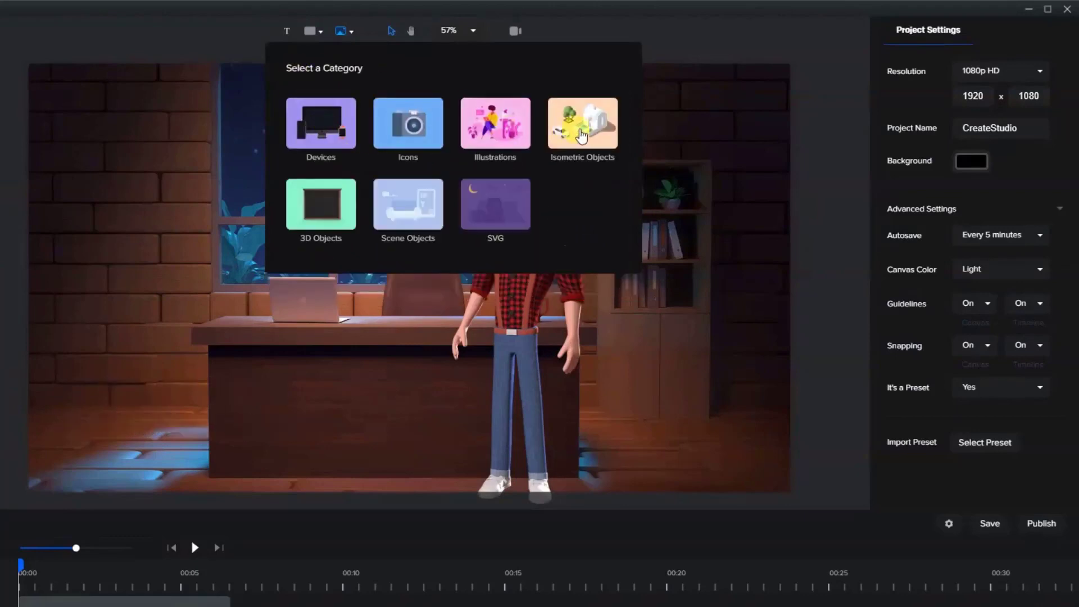
# Browse the Isometric Objects, 3D Objects and Scene Objects collections
pyautogui.click(582, 135)
pyautogui.scroll(-5, 440, 177)
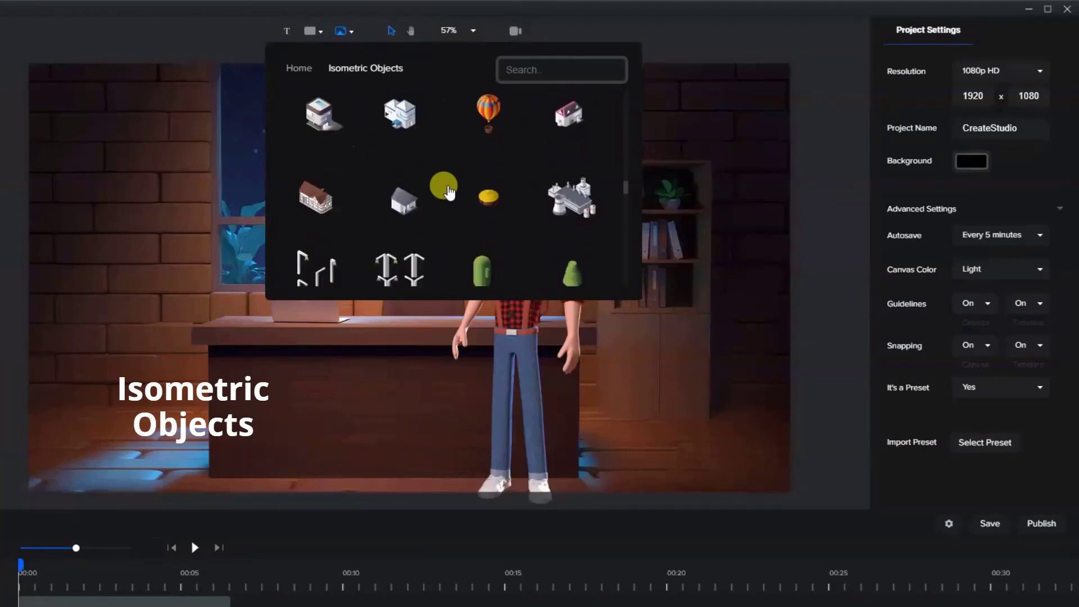
pyautogui.click(297, 77)
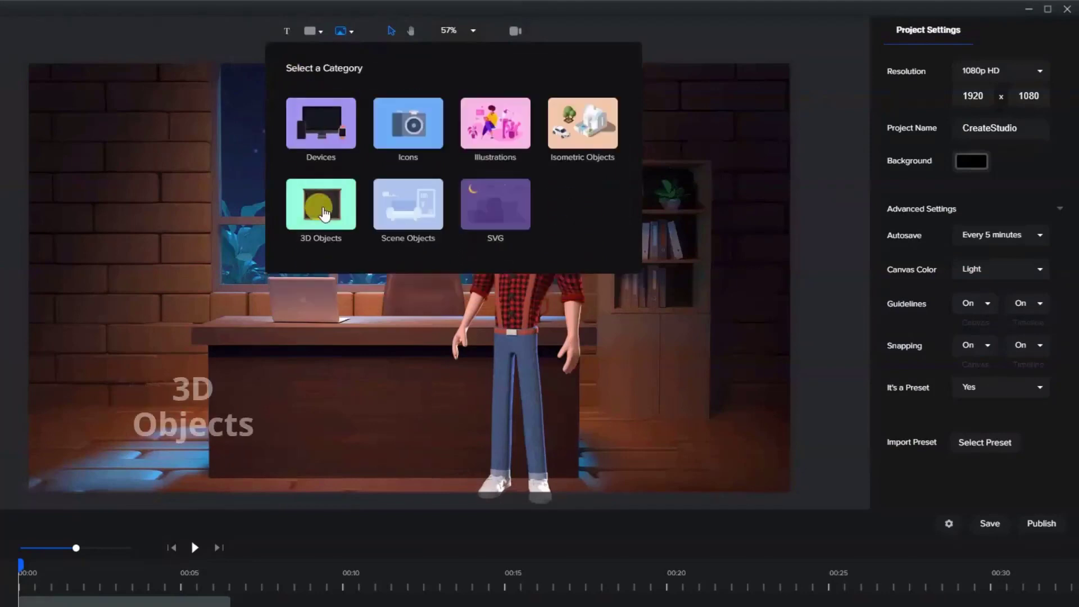
pyautogui.click(324, 213)
pyautogui.scroll(-10, 349, 210)
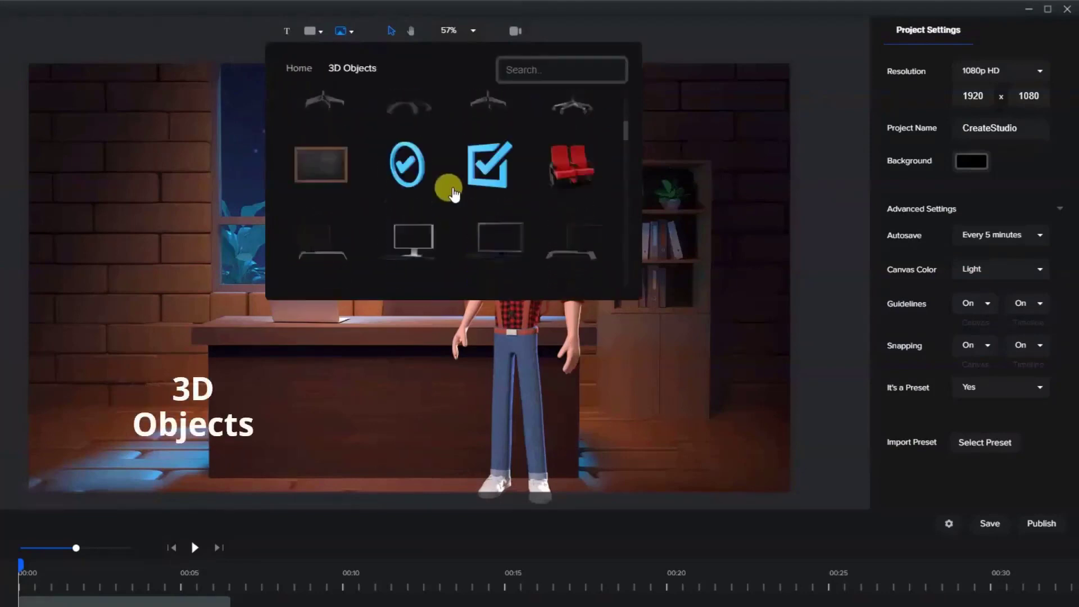
pyautogui.scroll(-15, 454, 194)
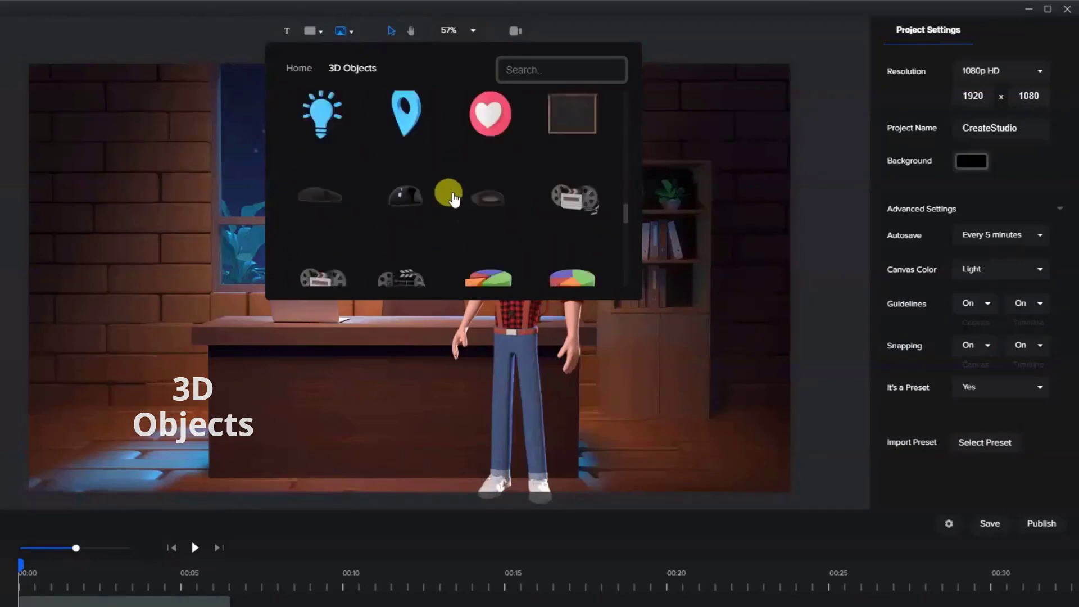
pyautogui.click(296, 68)
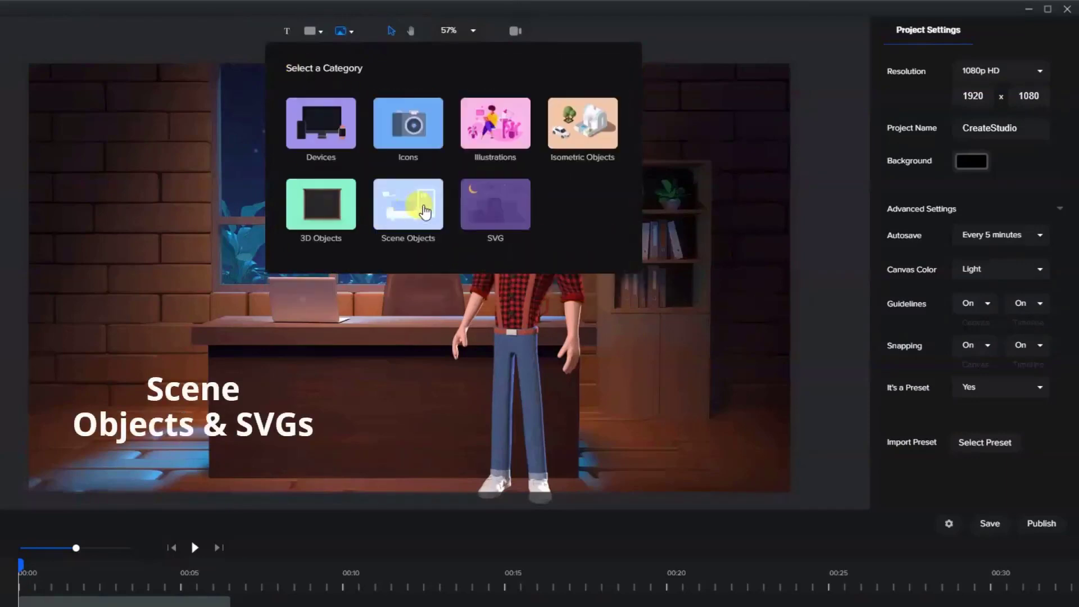
pyautogui.click(424, 211)
pyautogui.scroll(-8, 416, 189)
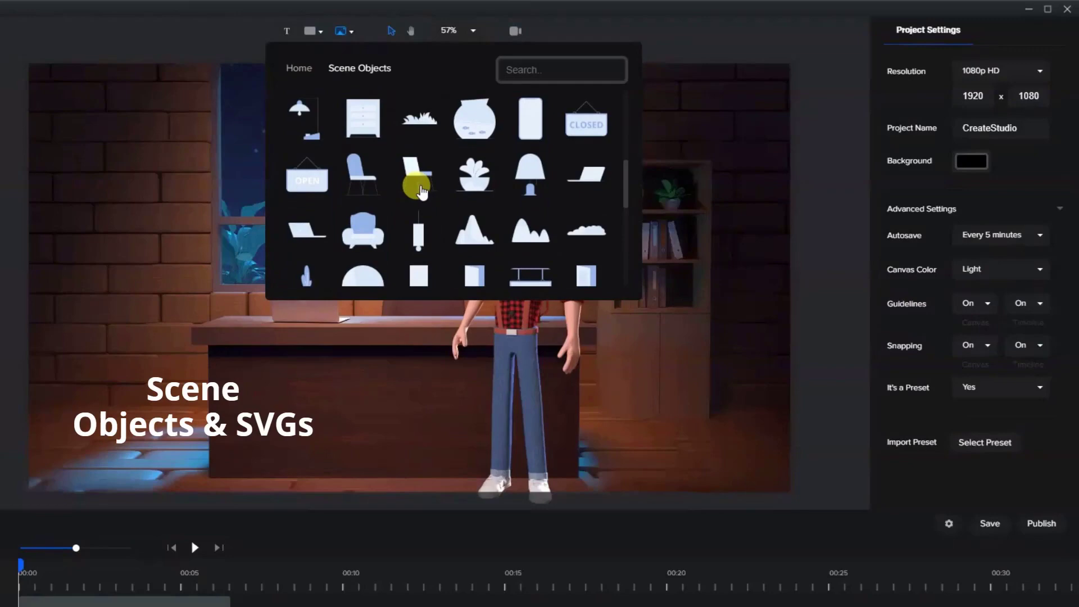
# Scroll through the SVG asset collection, then close the category picker
pyautogui.click(304, 80)
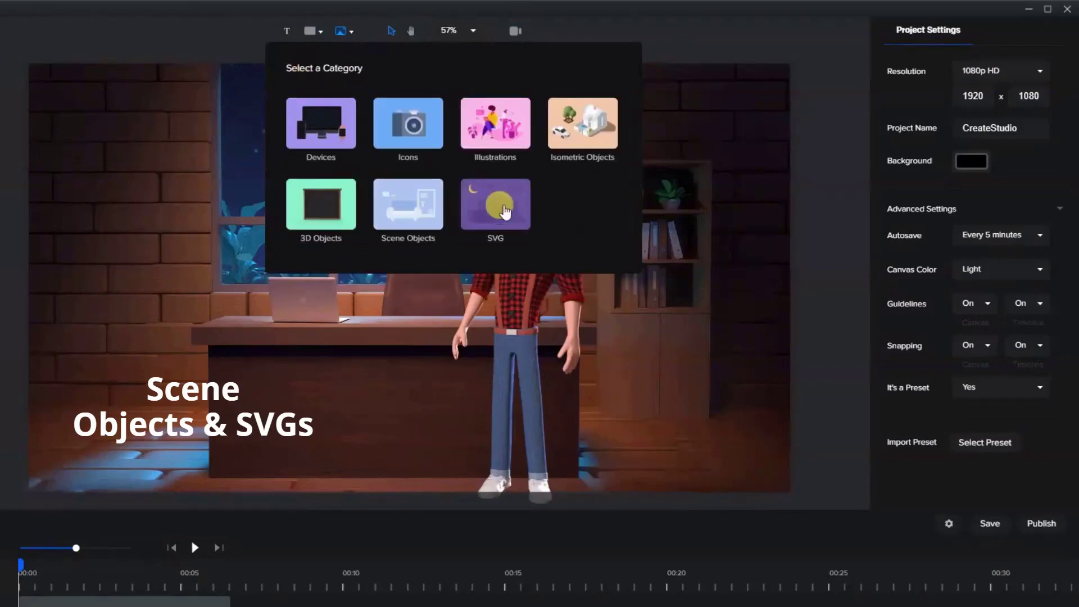
pyautogui.click(499, 209)
pyautogui.scroll(-2, 502, 210)
pyautogui.scroll(-10, 498, 203)
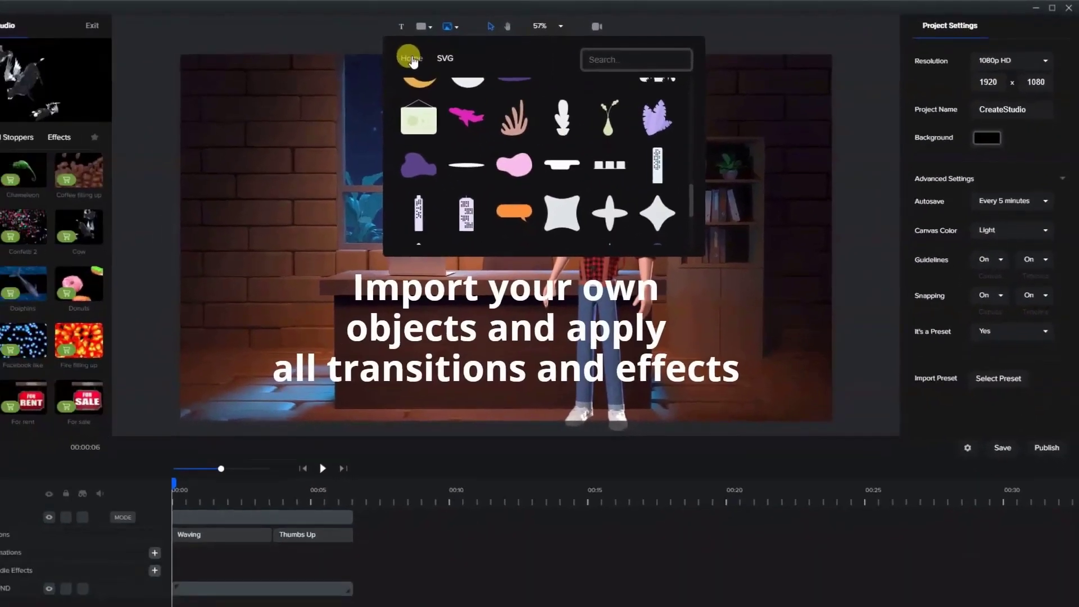
pyautogui.click(412, 58)
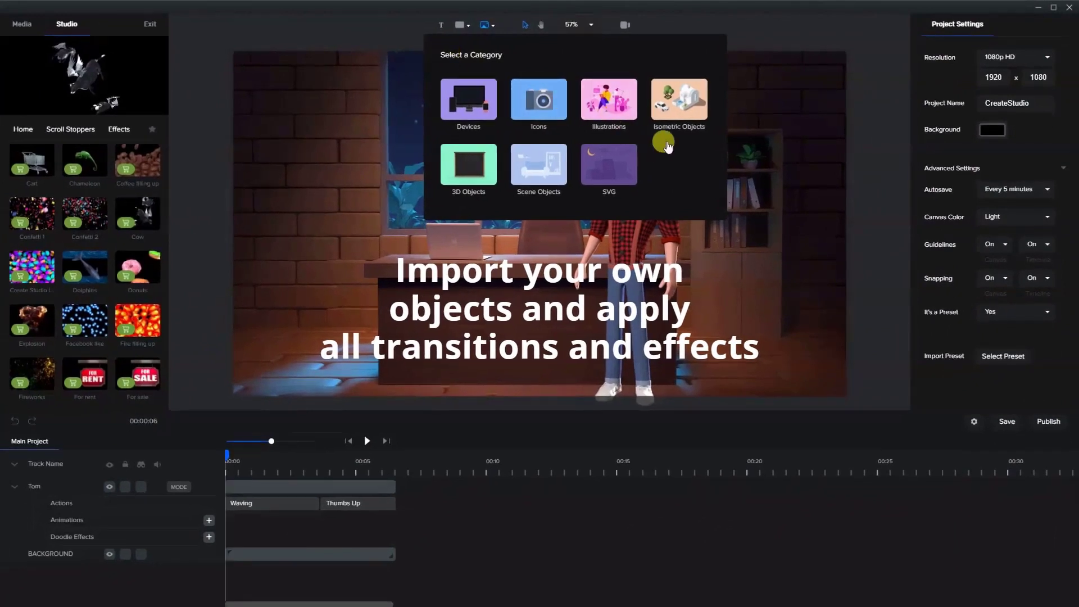
pyautogui.click(218, 159)
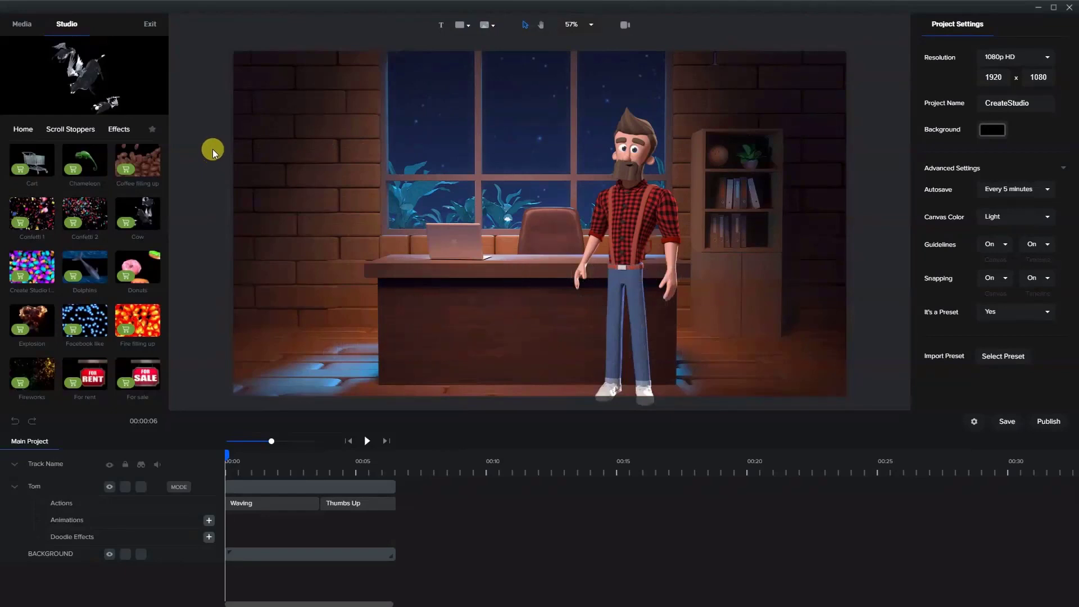
# Show Pixabay stock video clips in the project's stock media library
pyautogui.click(15, 26)
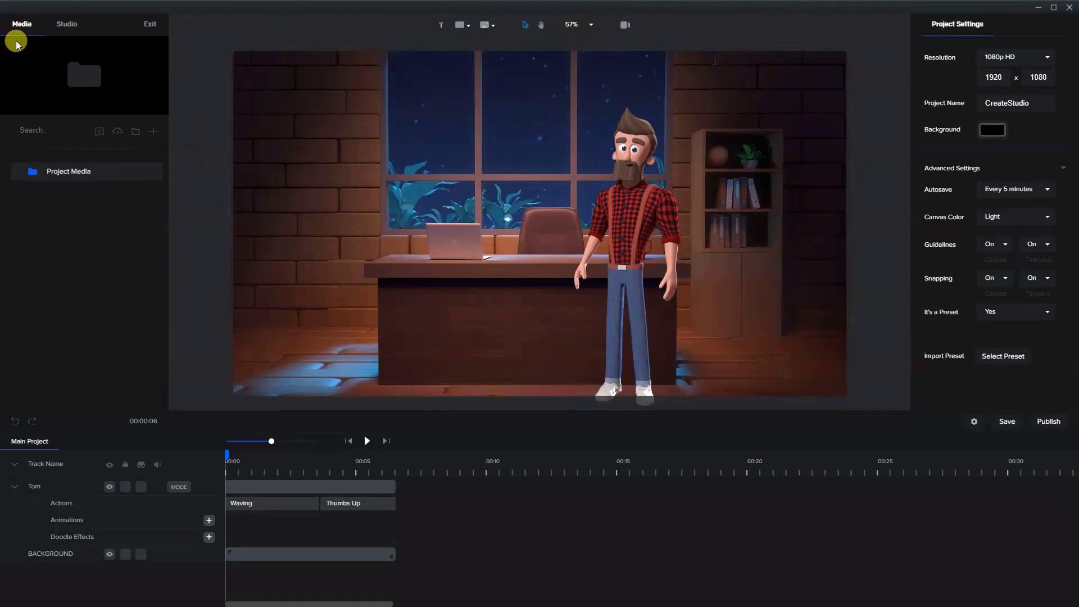
pyautogui.click(116, 134)
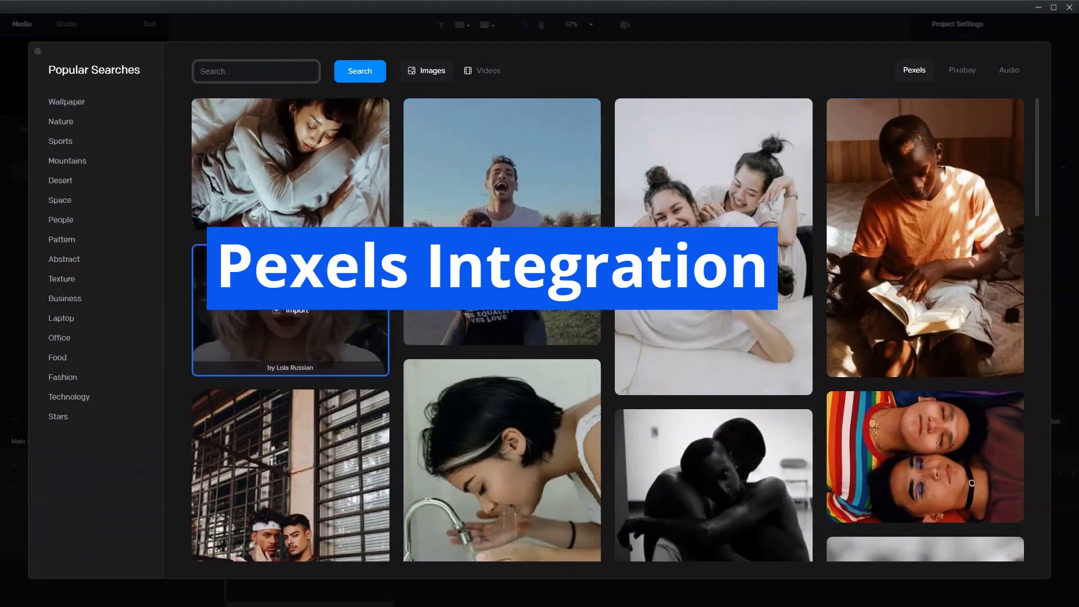
pyautogui.click(485, 74)
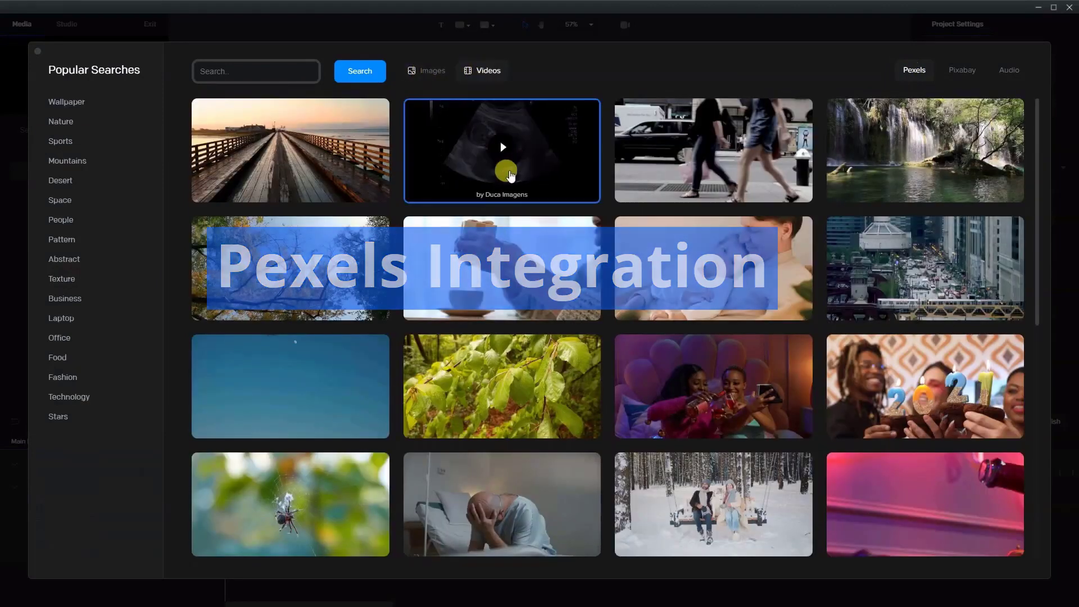
pyautogui.click(961, 72)
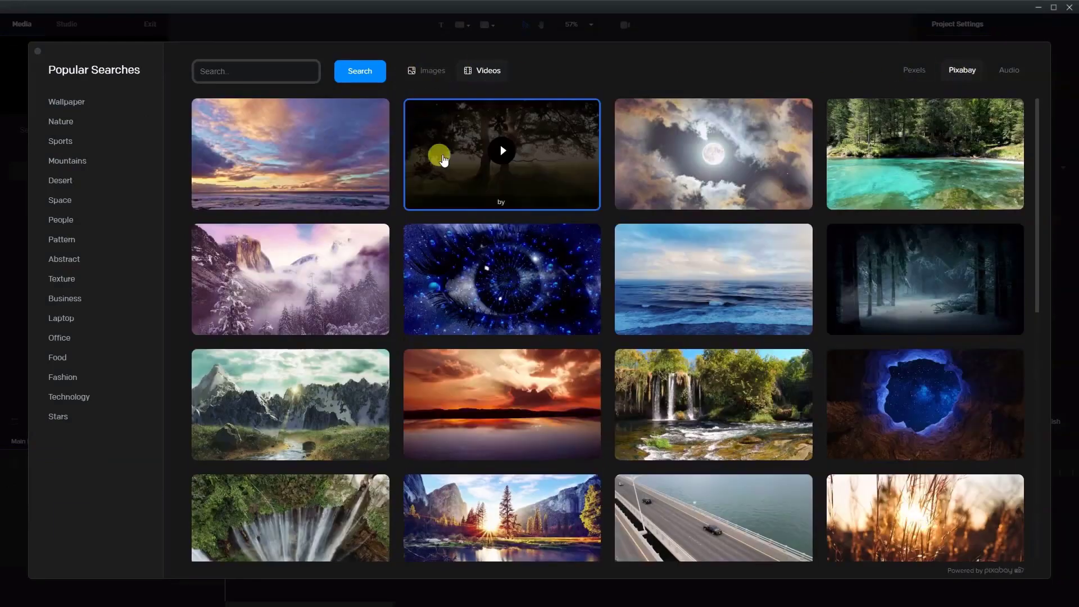
# Browse Cinematic, Happy, Logo idents, Miscellaneous, Quirky-funk and Sound FX audio, then close the library
pyautogui.click(1006, 78)
pyautogui.click(125, 139)
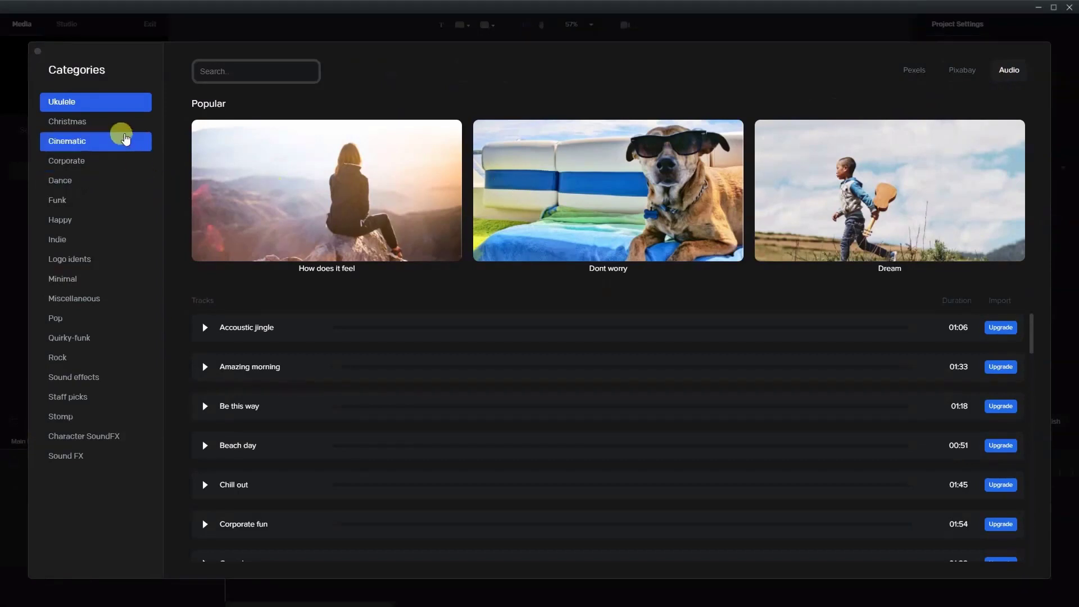
pyautogui.click(56, 220)
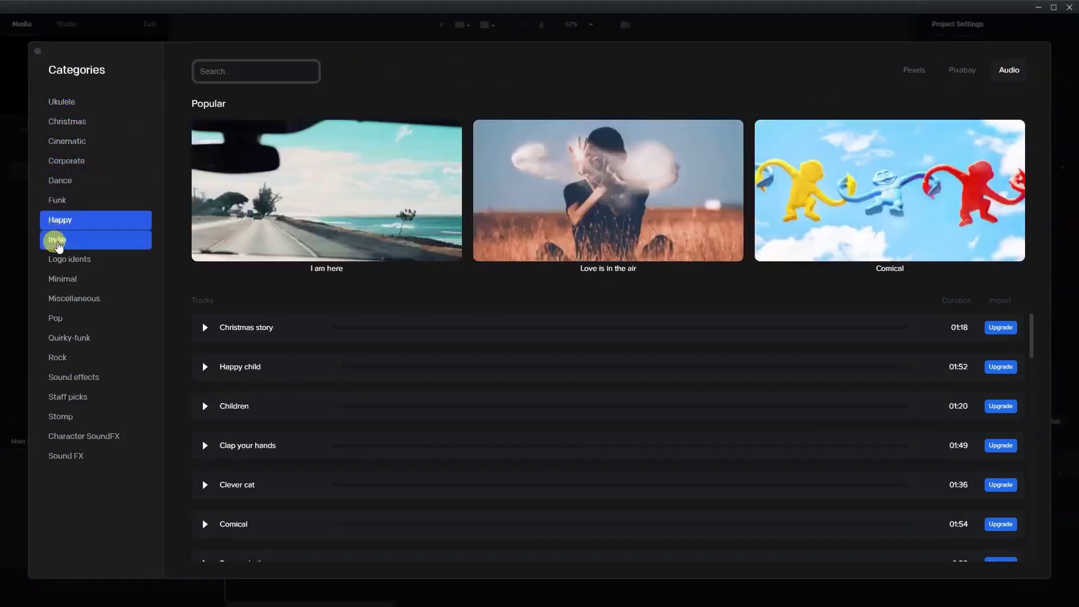
pyautogui.click(58, 260)
pyautogui.click(50, 296)
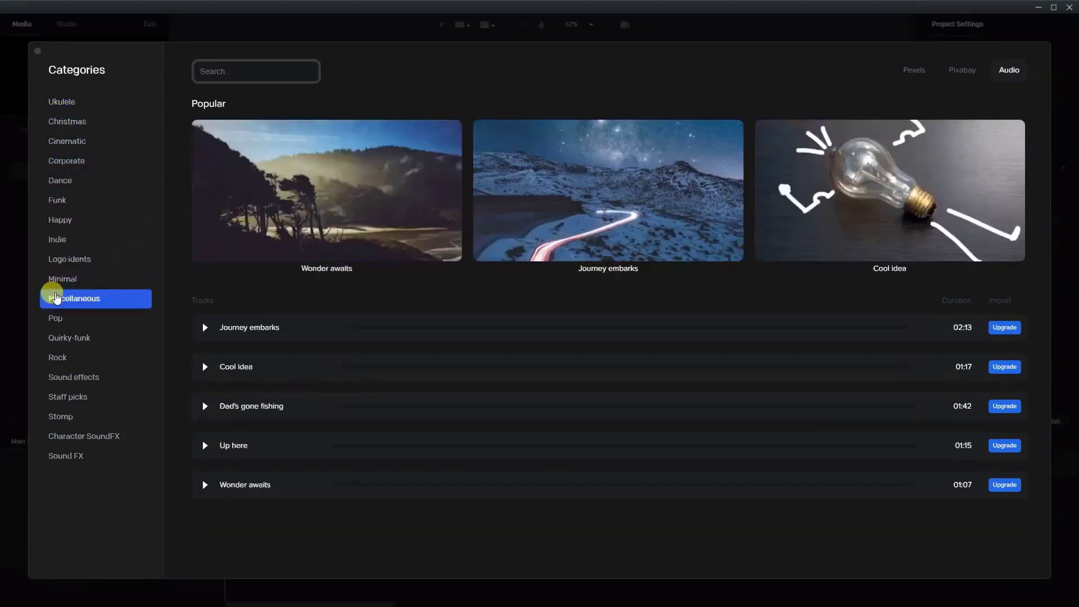
pyautogui.click(51, 338)
pyautogui.click(50, 454)
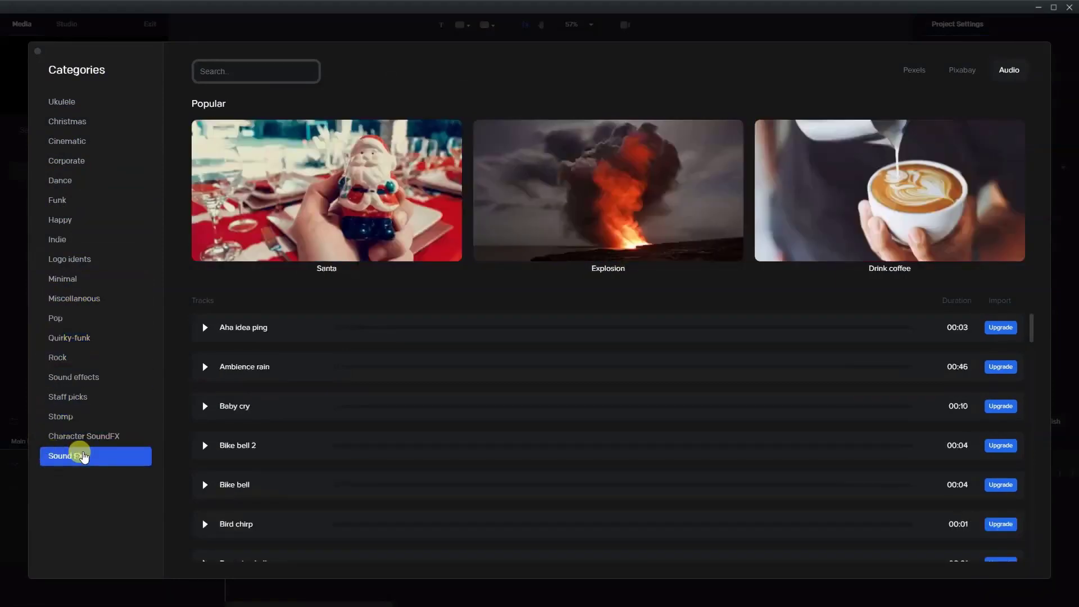
pyautogui.scroll(-20, 619, 405)
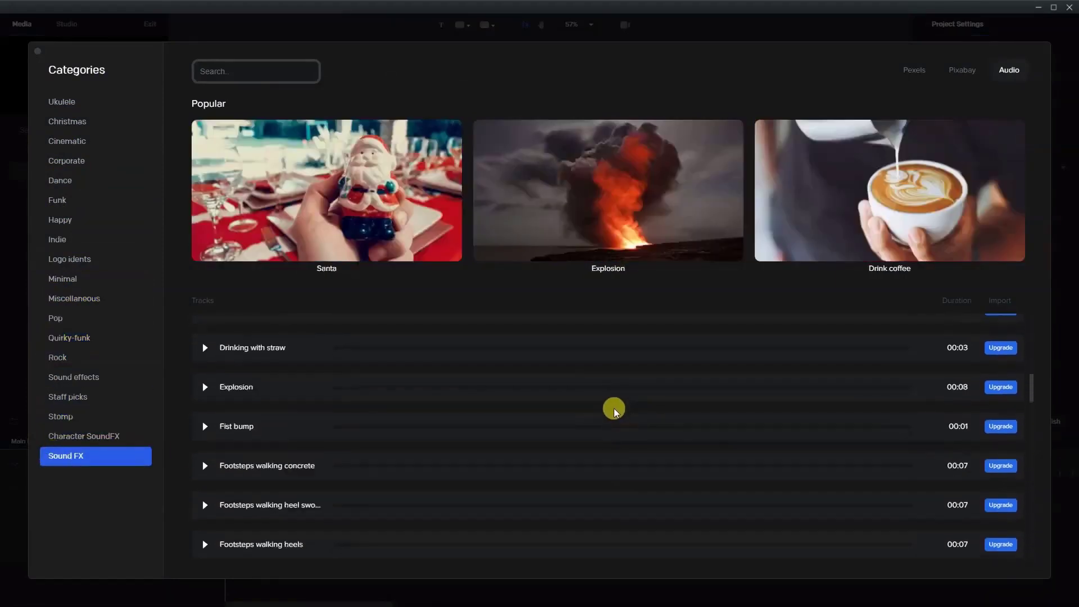
pyautogui.scroll(-6, 614, 409)
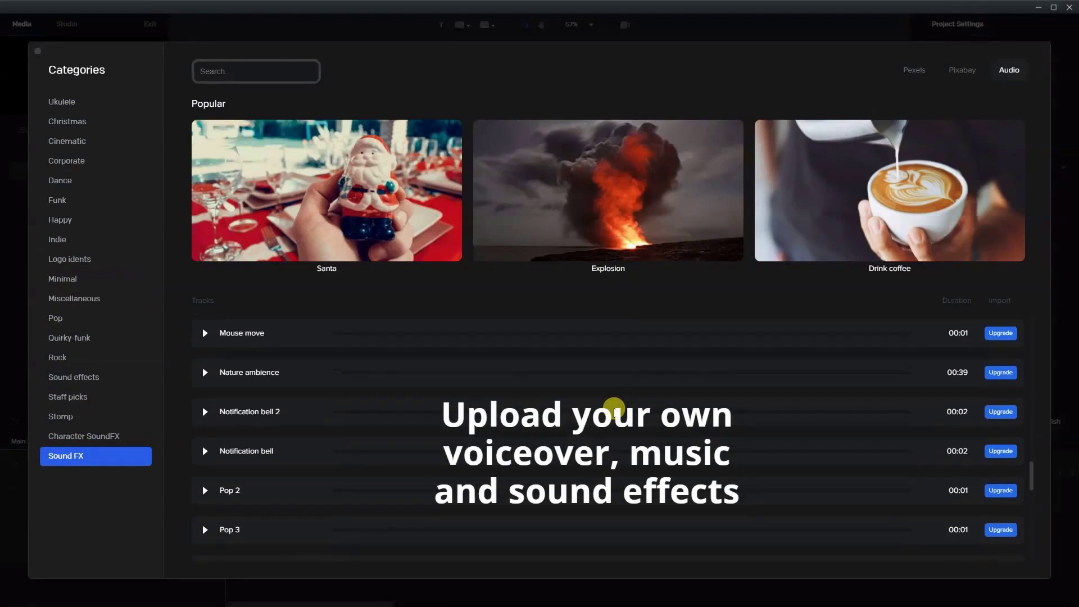
pyautogui.click(15, 187)
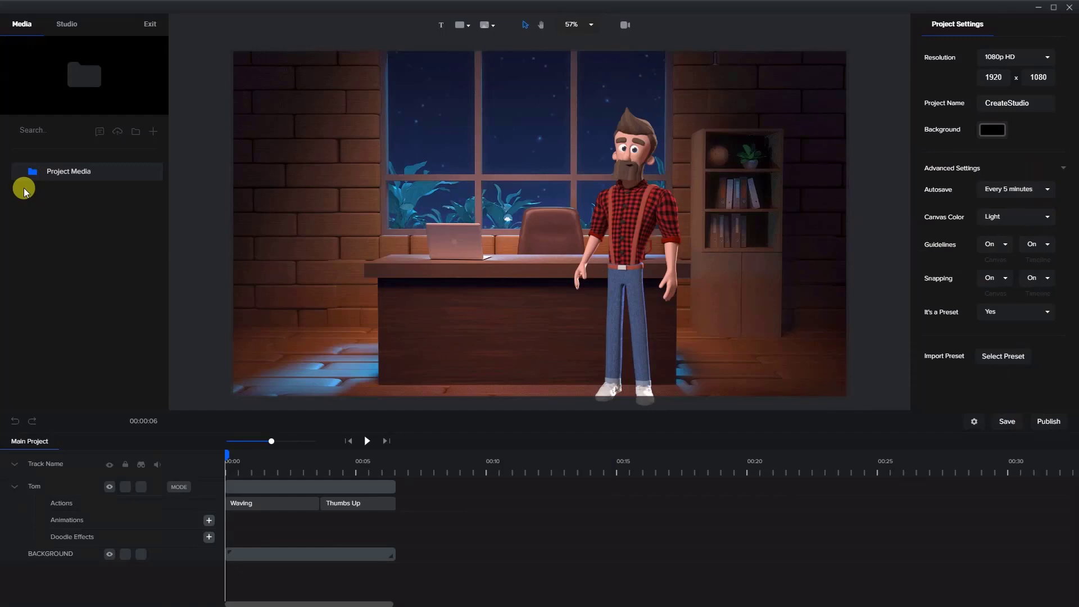
# Exit the project without saving and sort the template store Free First
pyautogui.click(144, 26)
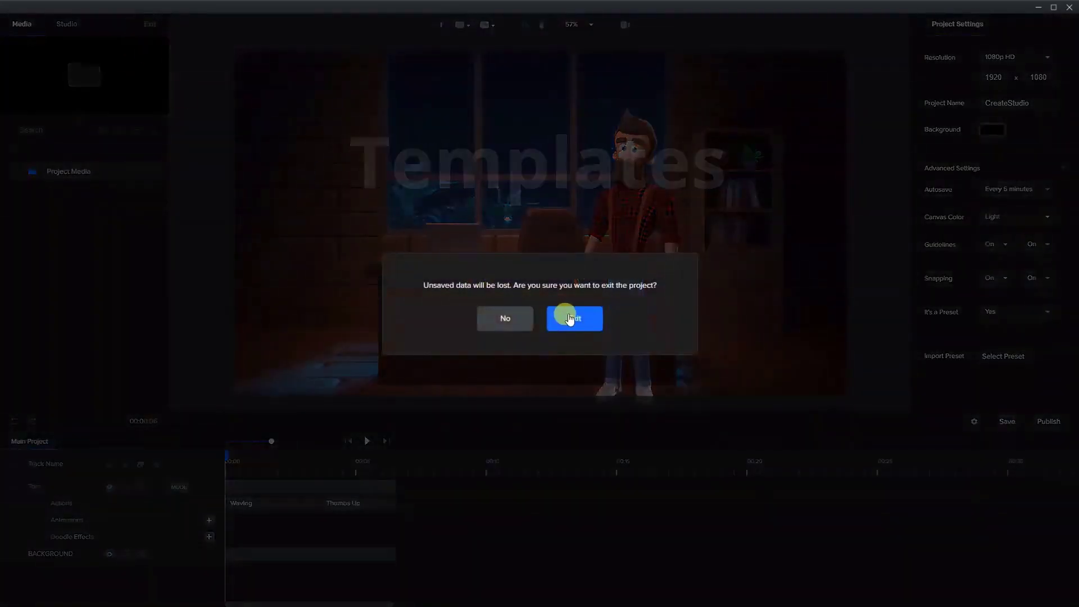
pyautogui.click(569, 319)
pyautogui.click(317, 49)
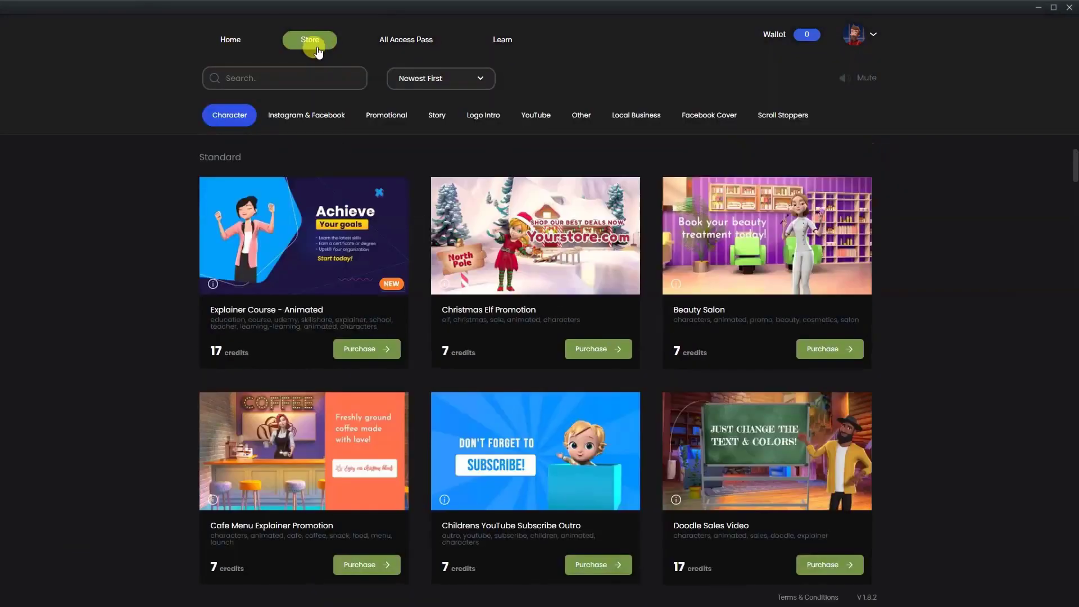
pyautogui.click(448, 85)
pyautogui.click(427, 98)
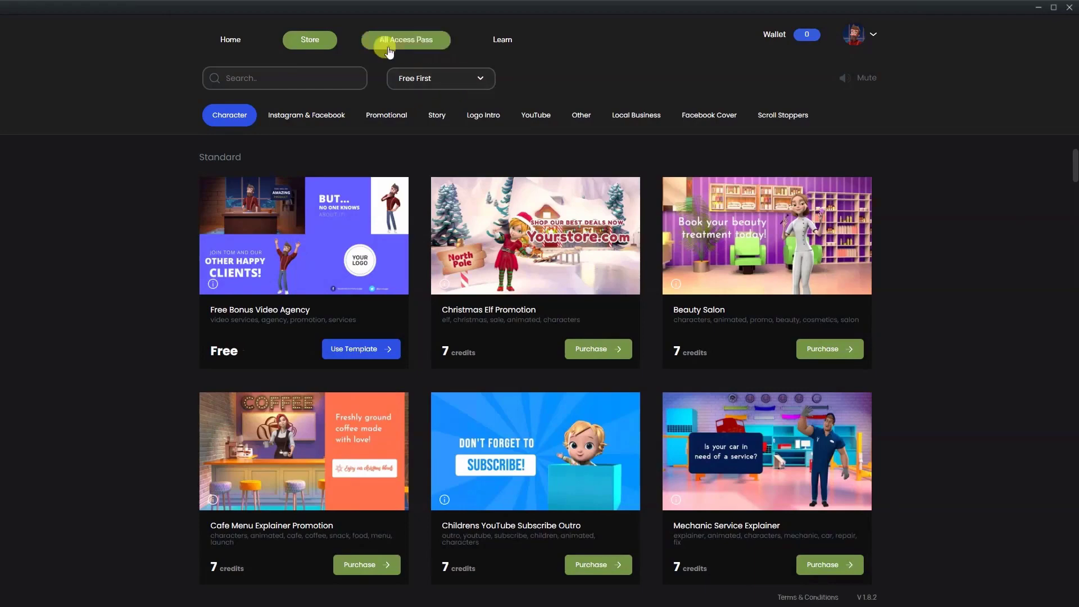
# Scroll through the Instagram & Facebook templates
pyautogui.click(333, 113)
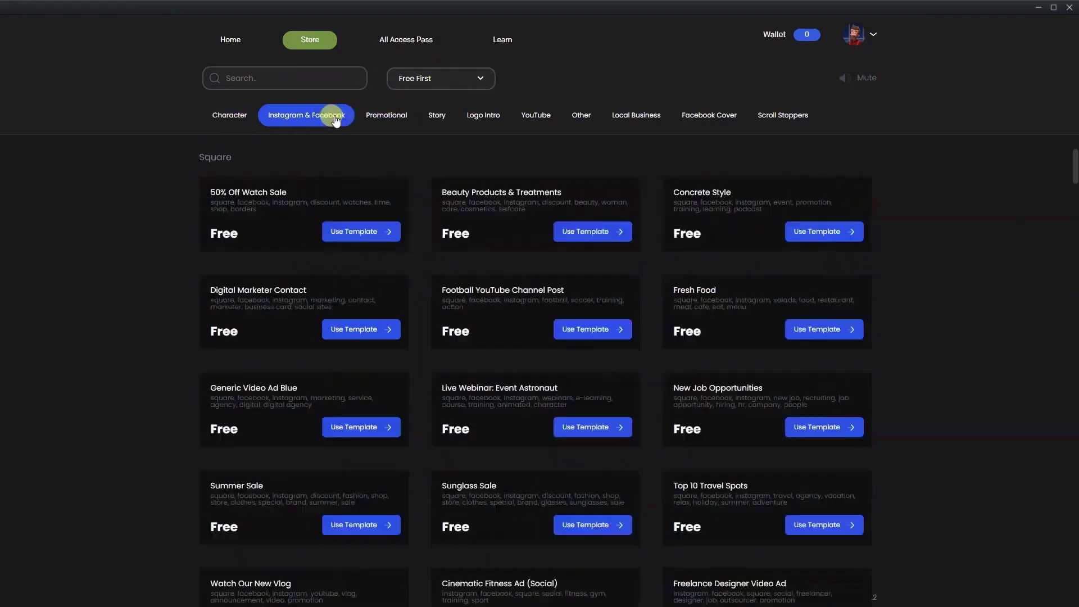
pyautogui.scroll(-1, 446, 310)
pyautogui.scroll(-8, 446, 311)
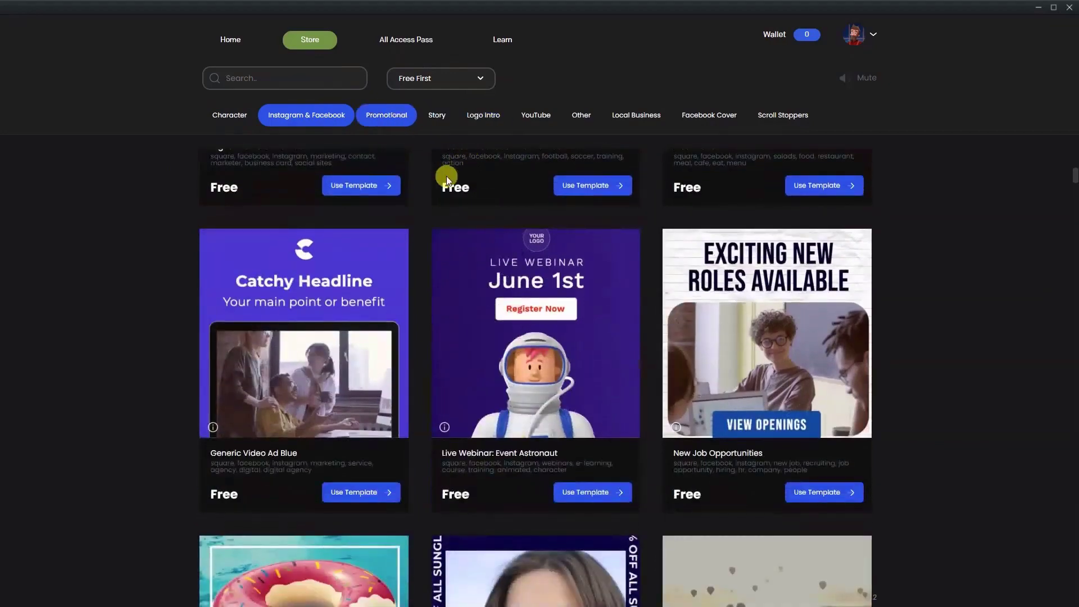
pyautogui.scroll(-8, 509, 320)
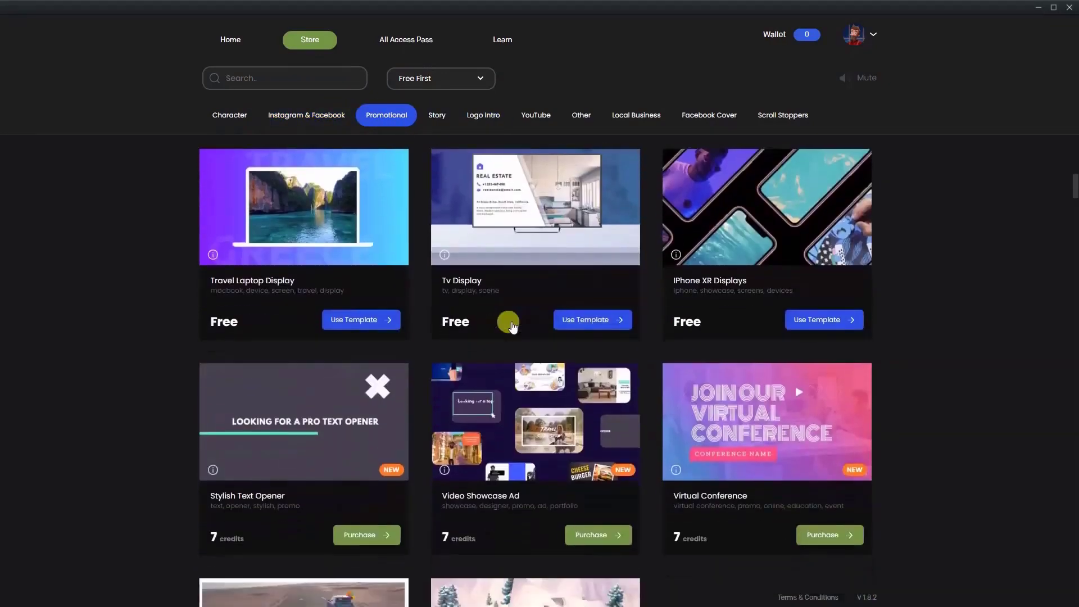
pyautogui.scroll(-7, 508, 320)
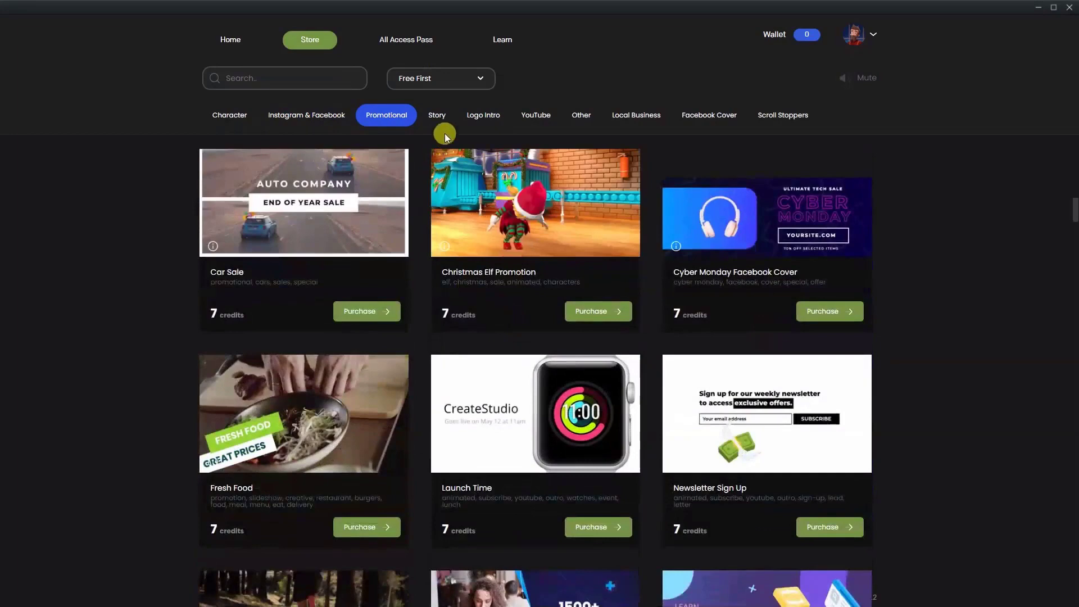
# Scroll through the Story and Logo Intro template categories
pyautogui.click(442, 124)
pyautogui.scroll(-8, 511, 247)
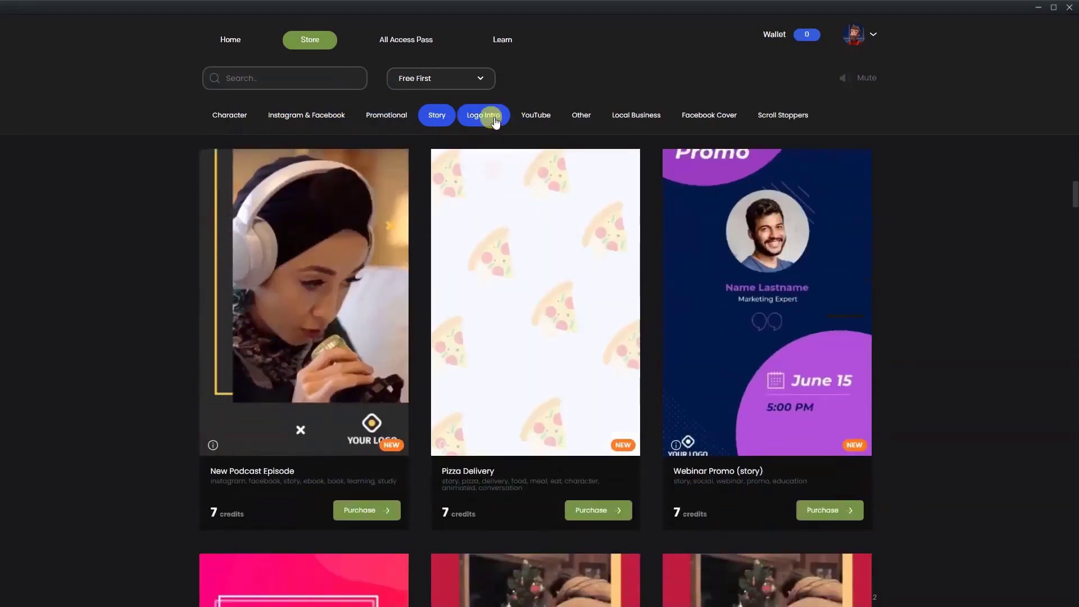
pyautogui.click(494, 118)
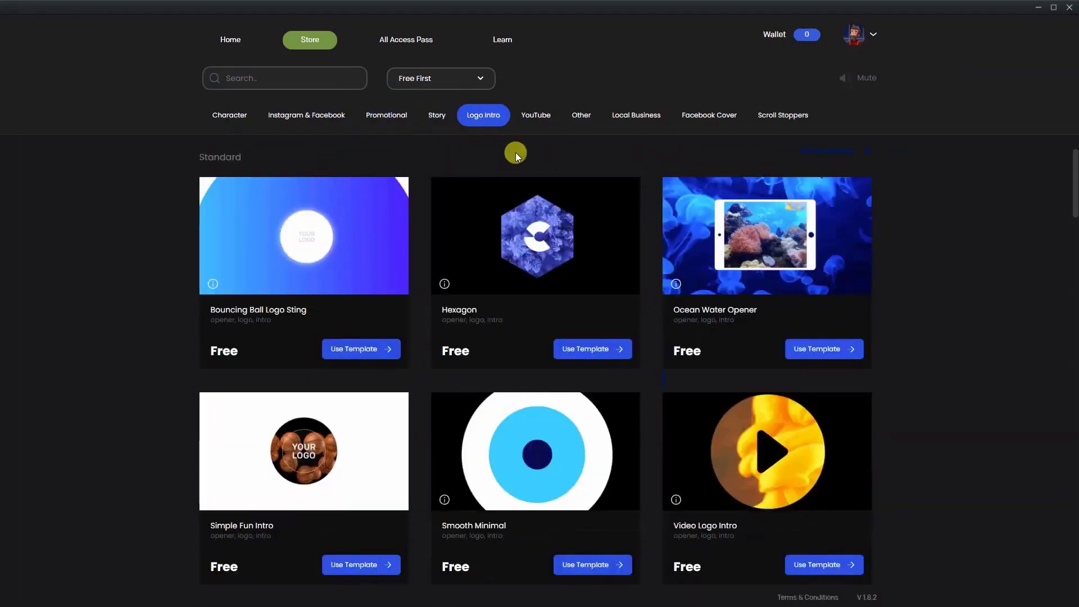
pyautogui.scroll(-5, 918, 248)
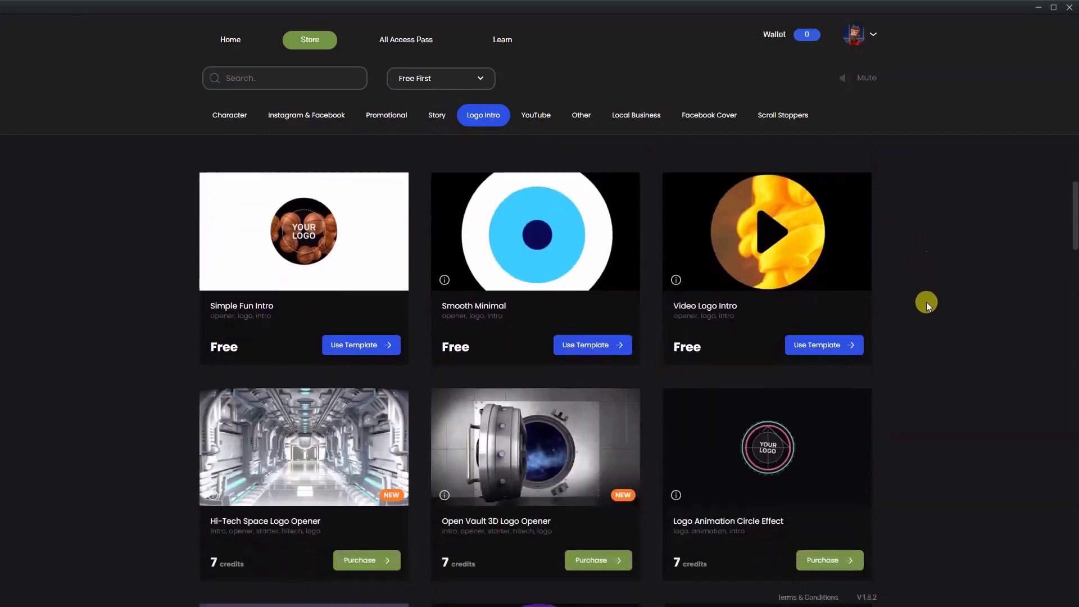
pyautogui.scroll(-2, 927, 302)
pyautogui.scroll(6, 929, 309)
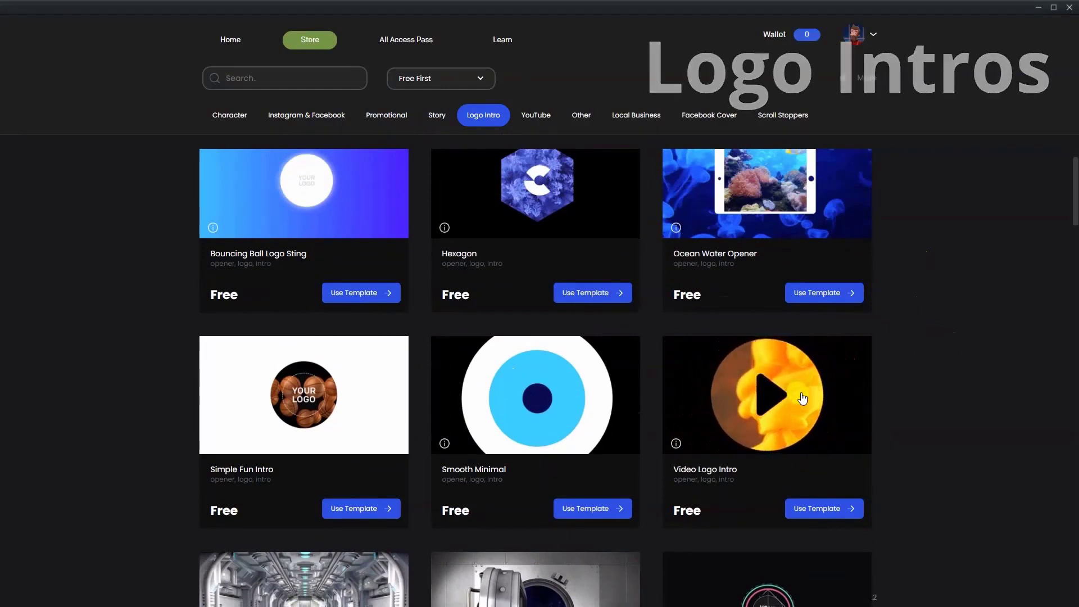
# Preview the Smooth Minimal and Simple Fun Intro templates, then view YouTube and Other categories
pyautogui.click(579, 400)
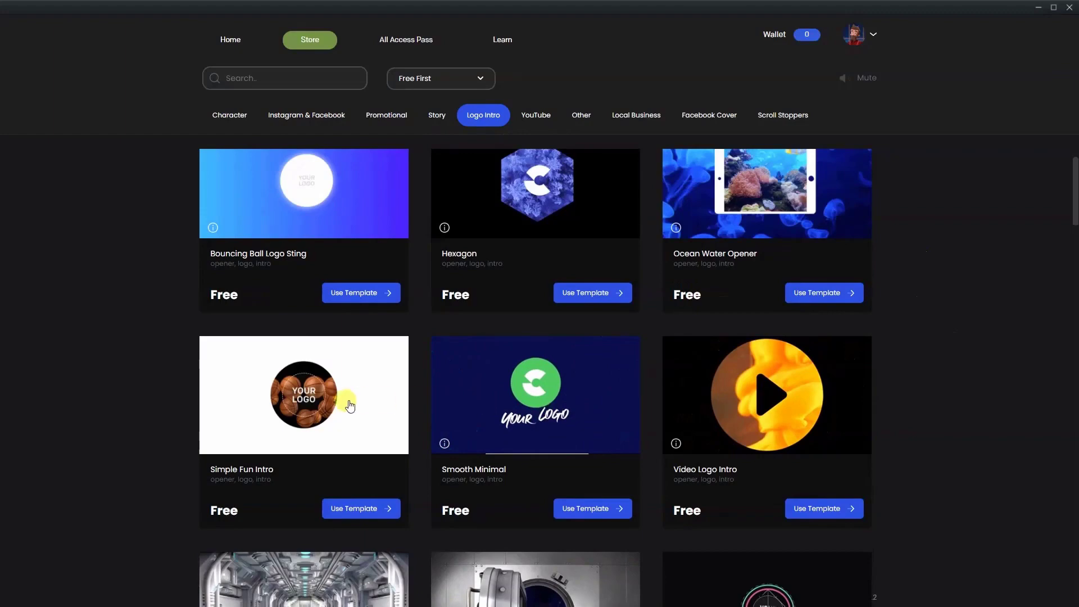
pyautogui.click(343, 401)
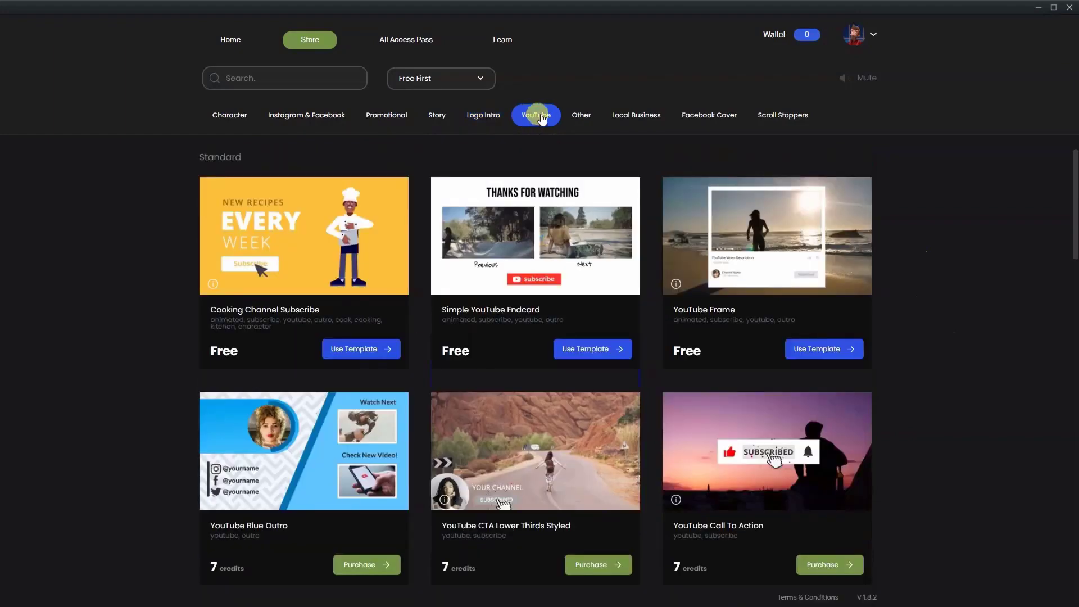
pyautogui.click(581, 115)
pyautogui.click(634, 117)
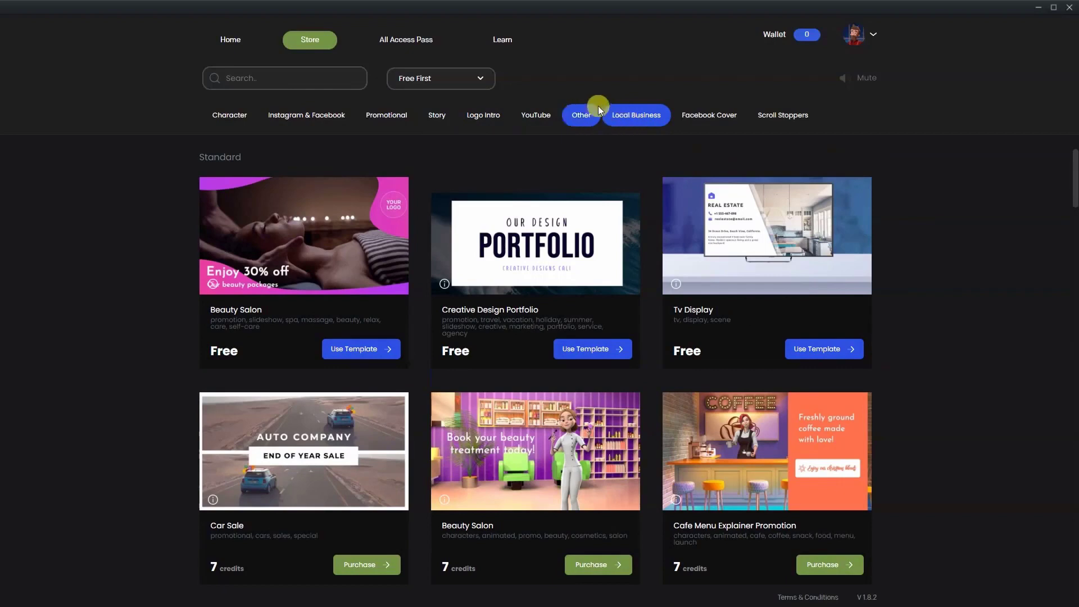
# Reopen the CreateStudio project from Home and play the office scene preview
pyautogui.click(230, 41)
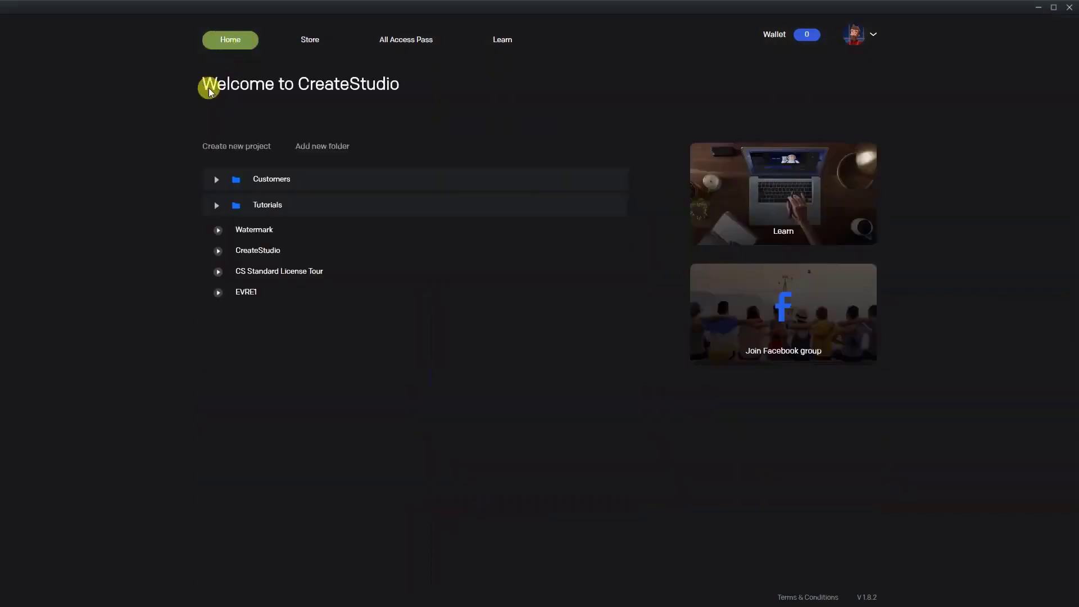
pyautogui.click(266, 260)
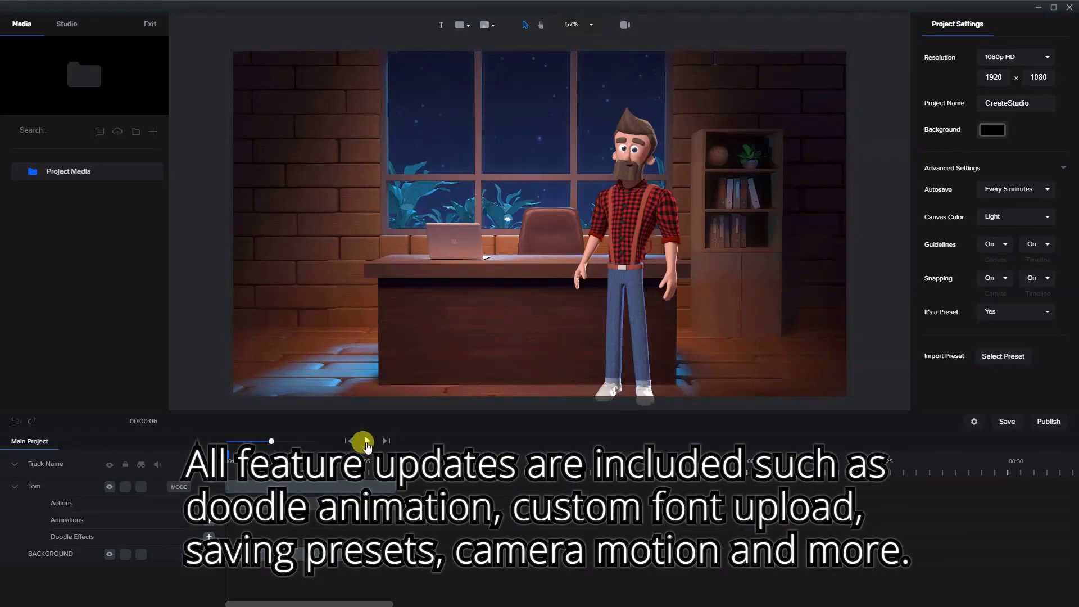
pyautogui.click(367, 442)
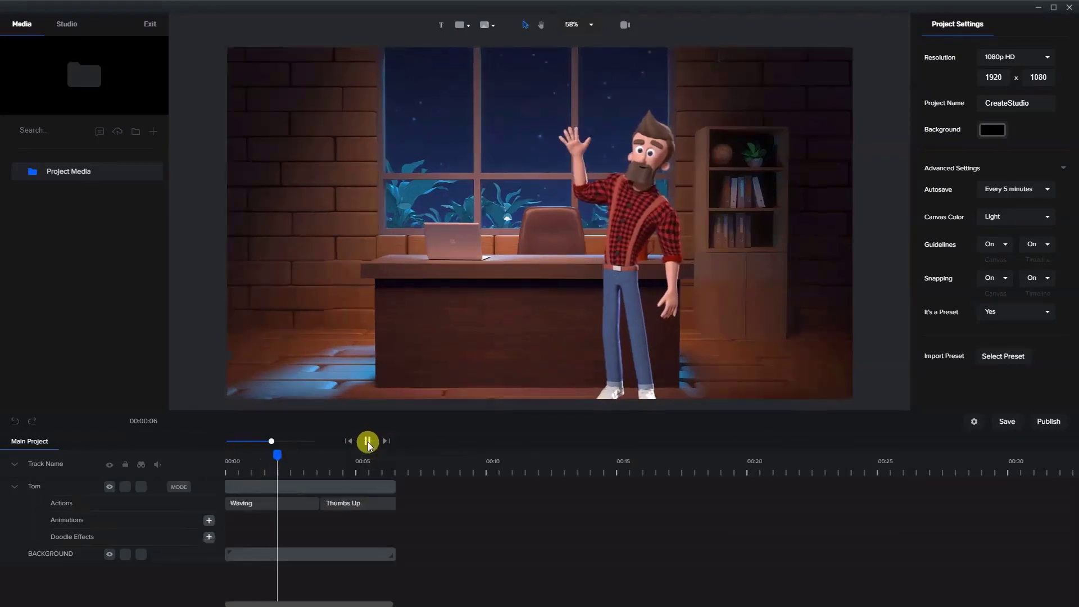